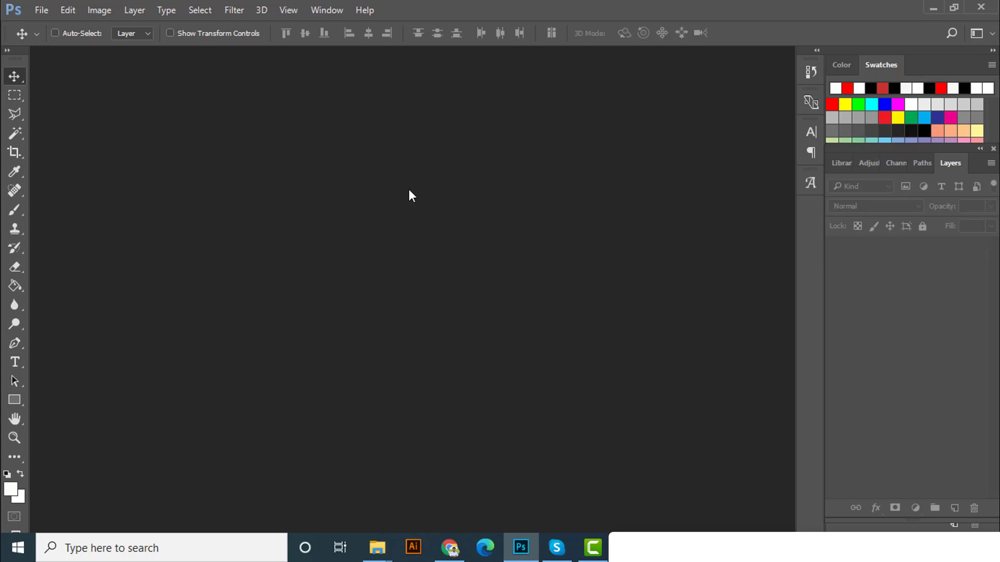
left_click(43, 9)
left_click(44, 10)
left_click(20, 473)
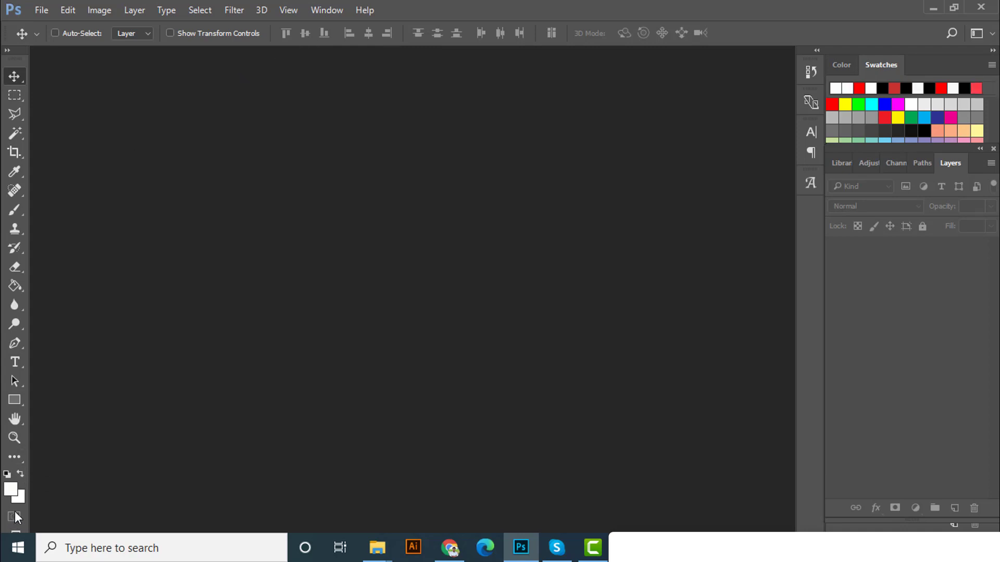
Step: Expand the toolbar into a two-column layout and look at the Color panel before returning to Swatches
left_click(7, 51)
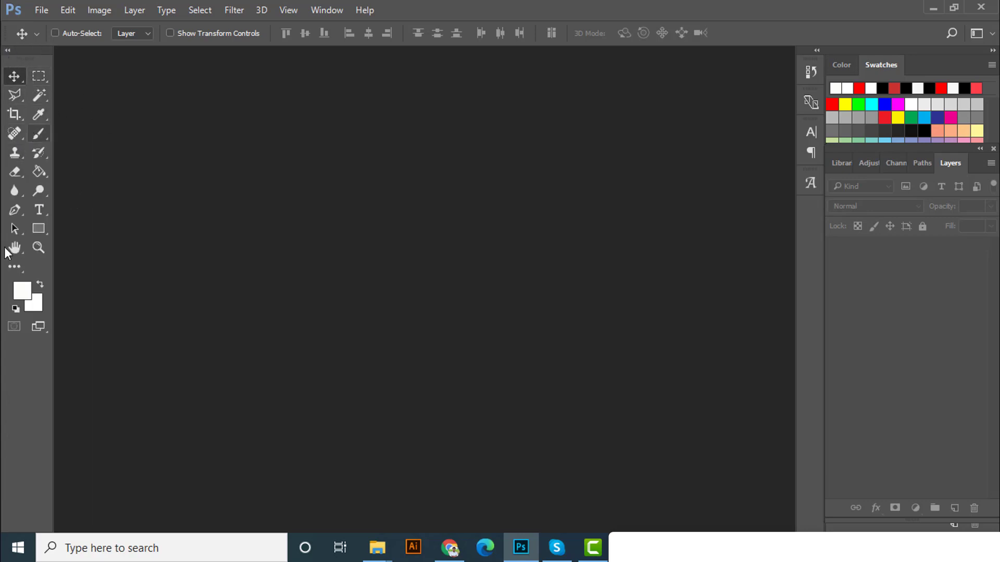
left_click(9, 50)
left_click(10, 51)
left_click(846, 71)
left_click(879, 64)
Step: Hide the toolbar and the options bar, and show both of them again
left_click(320, 9)
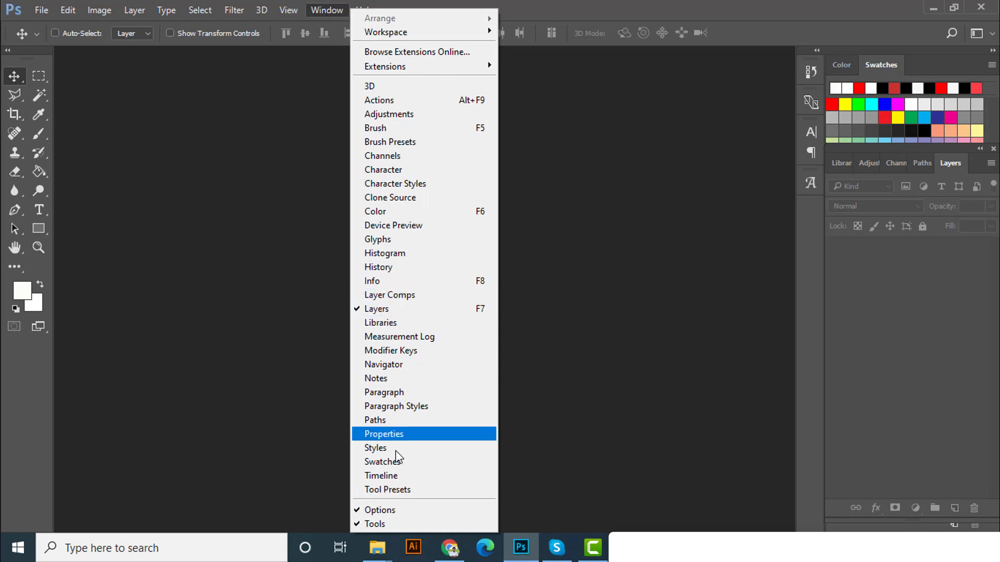
left_click(387, 524)
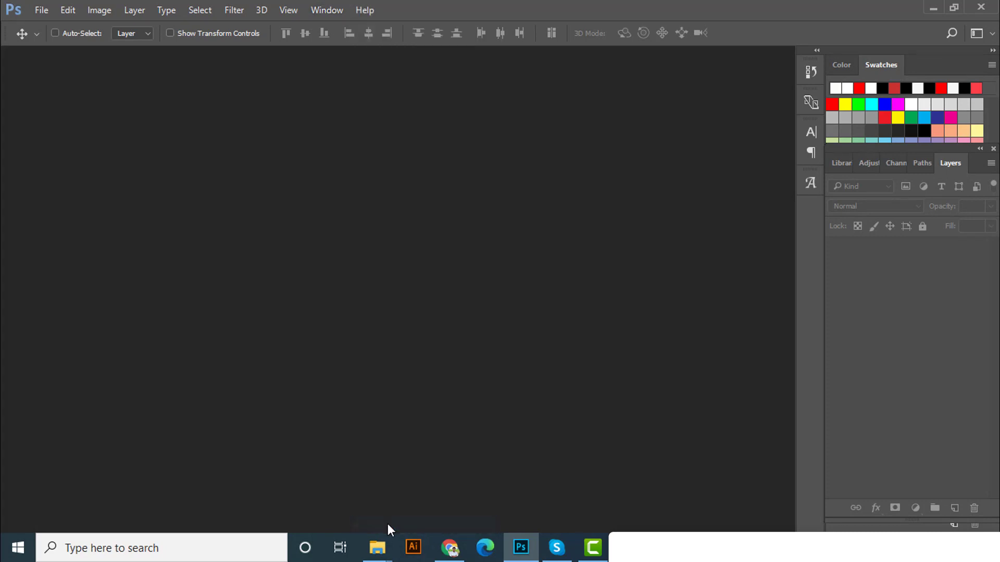
left_click(323, 10)
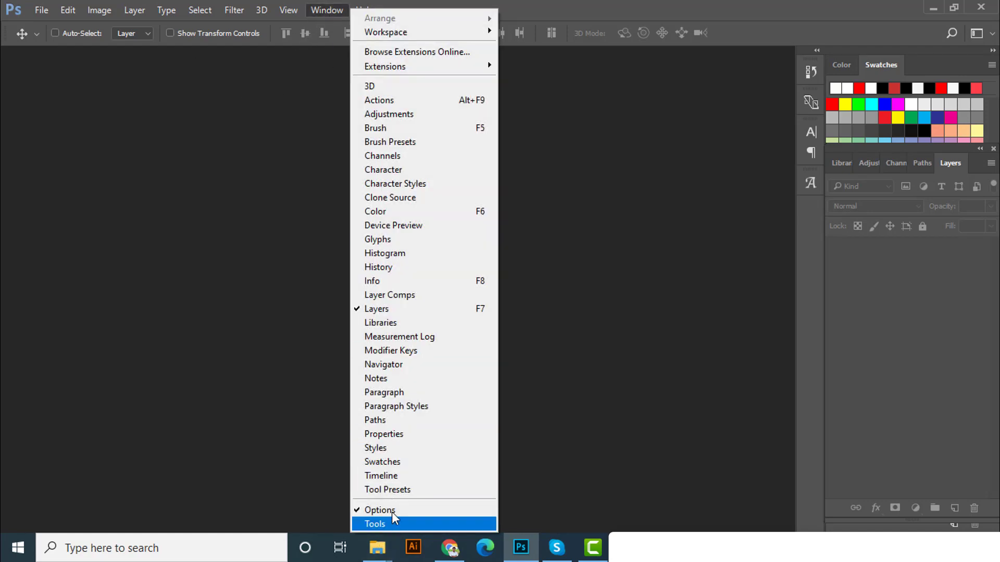
left_click(379, 510)
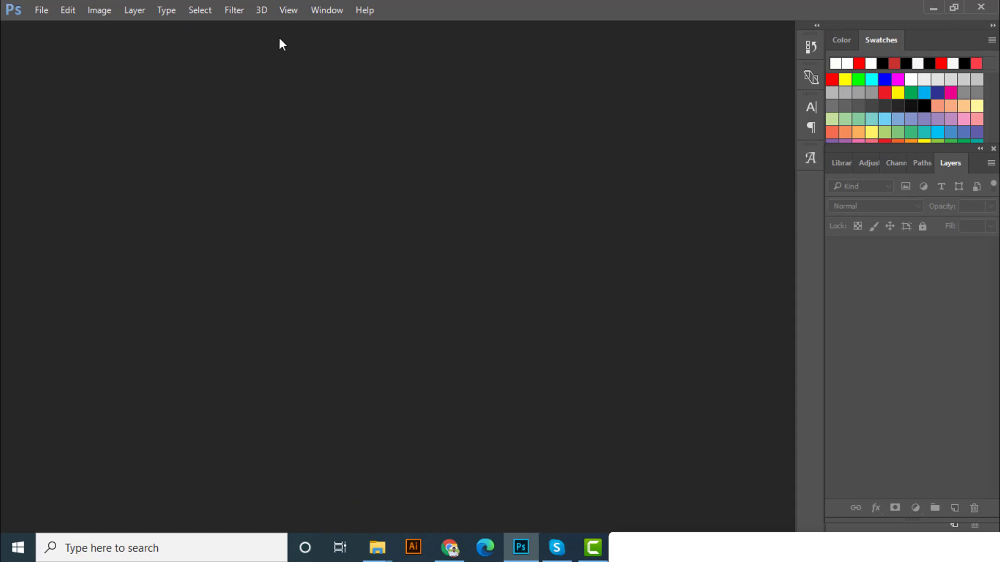
left_click(328, 11)
left_click(399, 512)
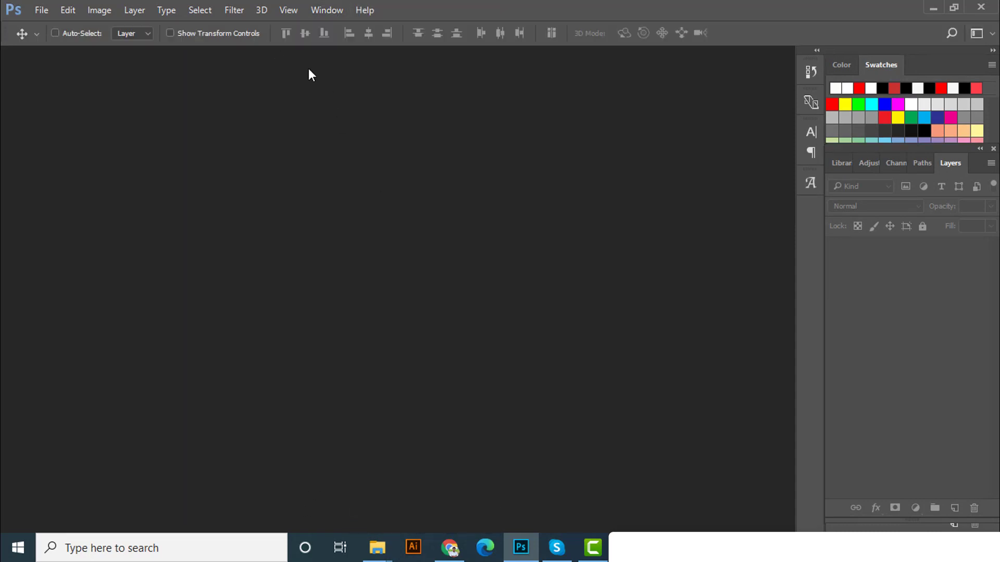
left_click(333, 10)
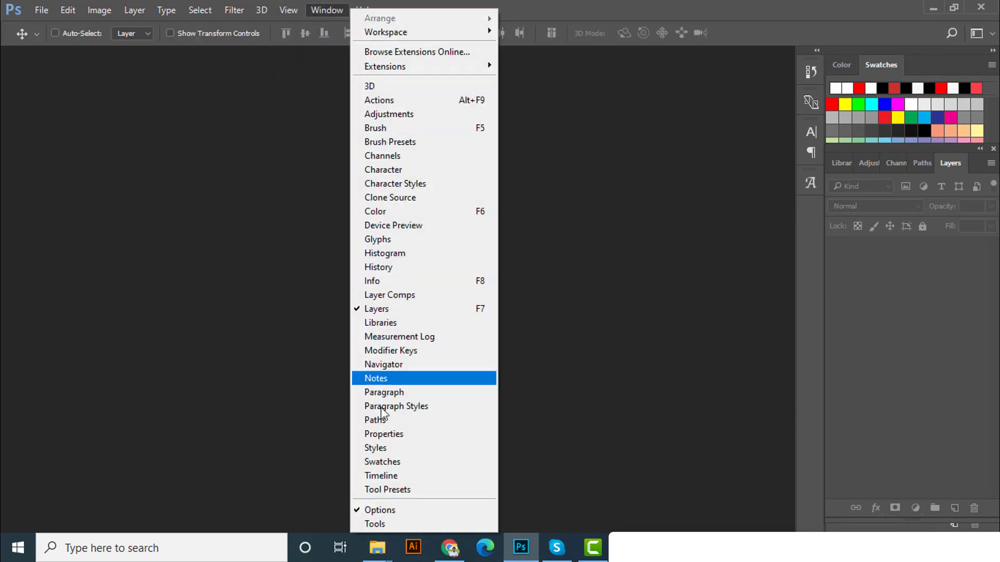
left_click(384, 523)
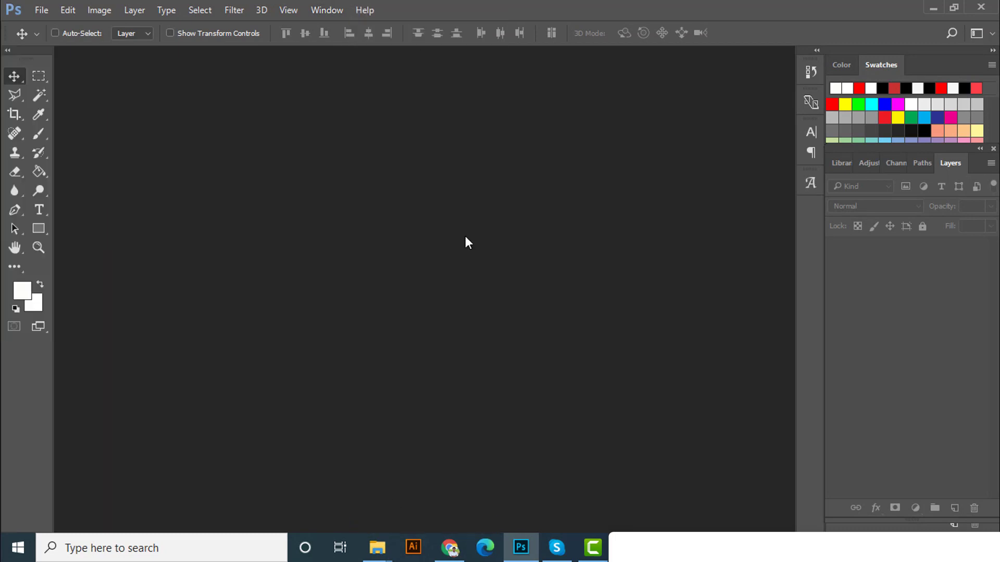
Step: Review the class 11 Adobe Photoshop topics in the Word course outline and return to Photoshop
left_click(333, 10)
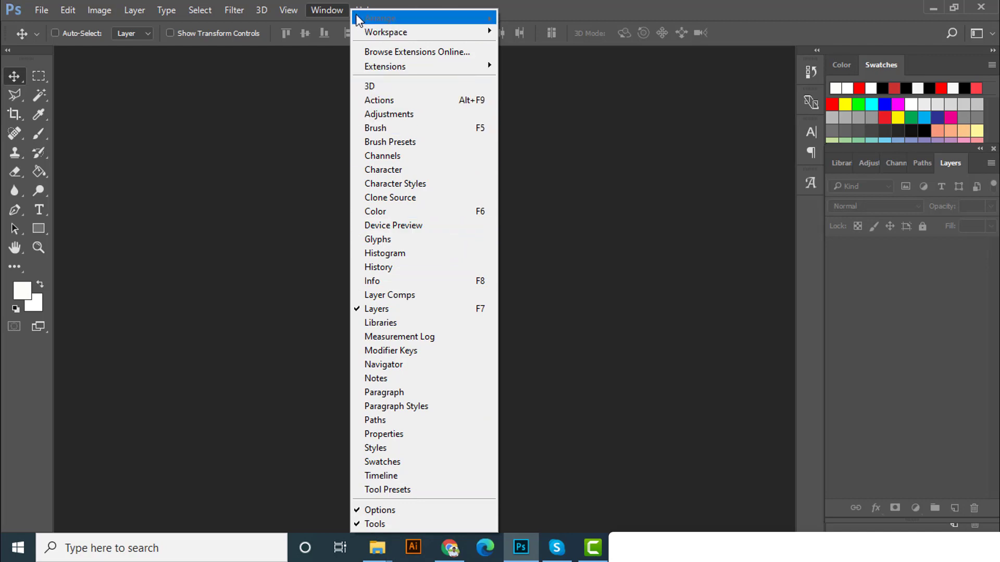
left_click(341, 9)
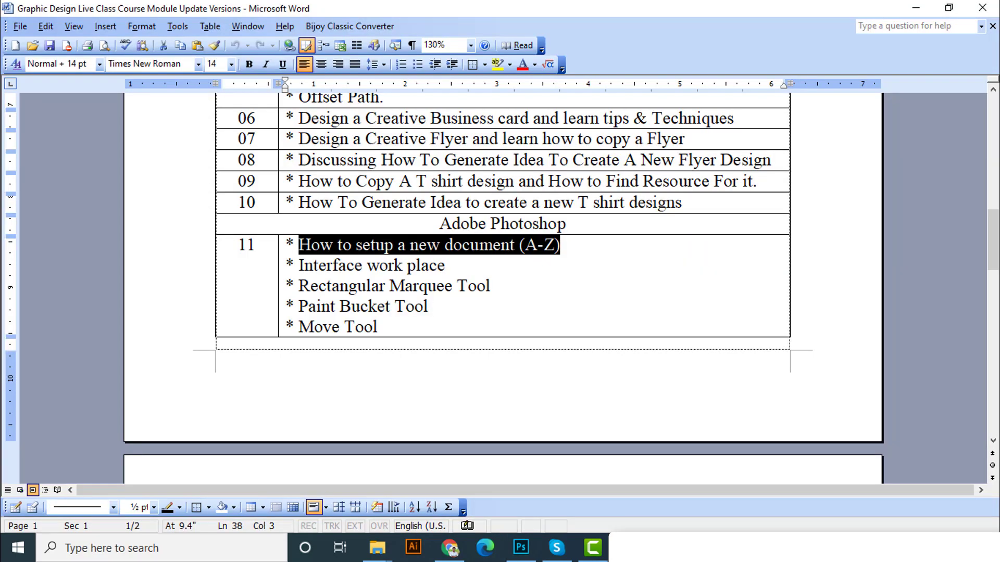
scroll(458, 250, "down", 1)
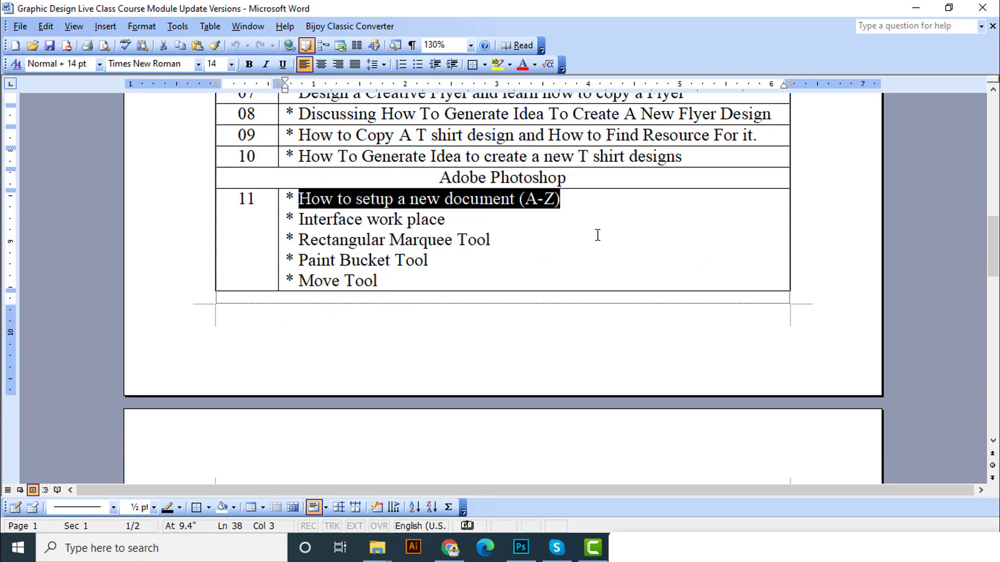
left_click(915, 7)
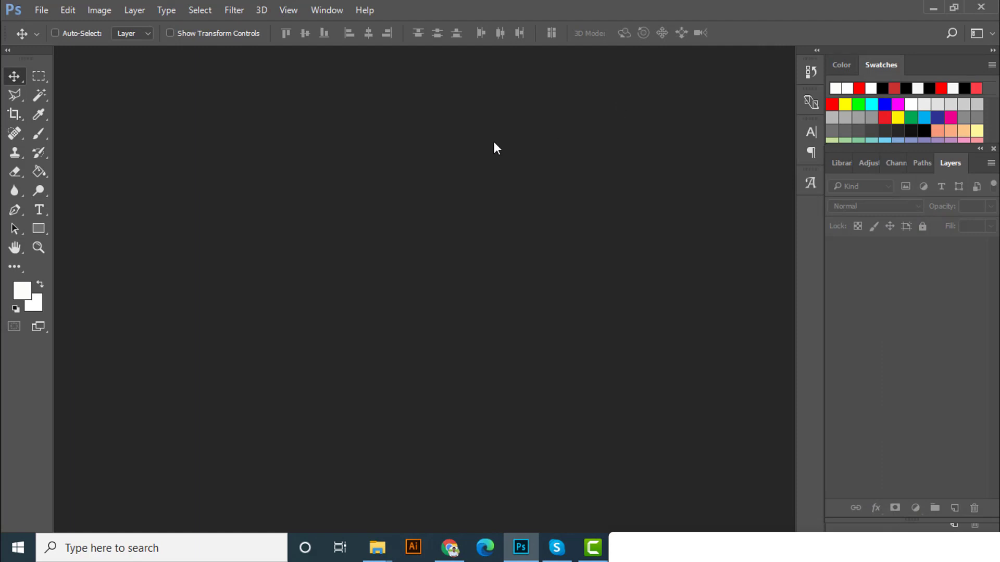
Step: Open the New Document dialog and browse the Saved, Photo, Print, Art & Illustration, Web, Mobile and Film & Video presets
left_click(42, 9)
left_click(67, 27)
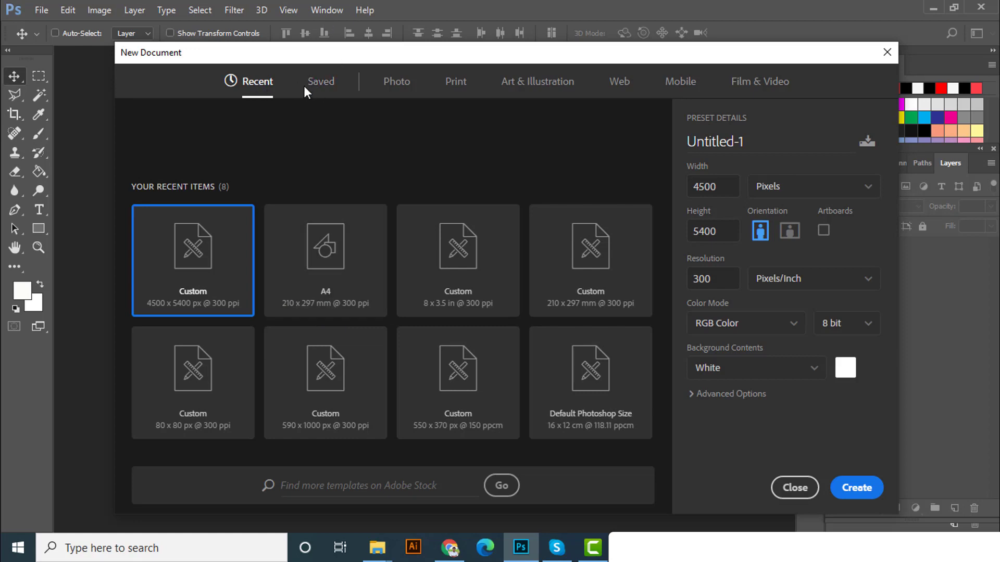
left_click(323, 82)
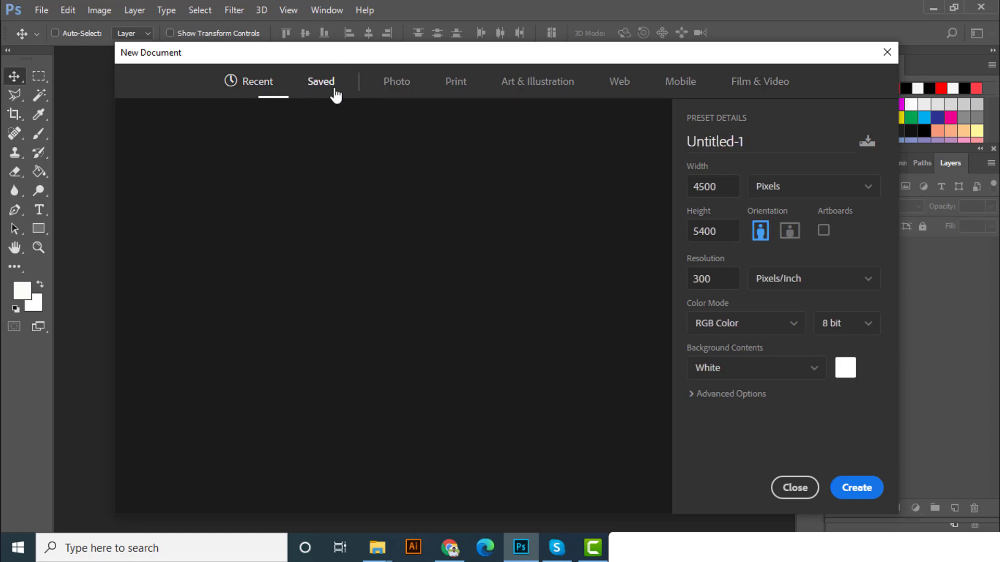
left_click(401, 84)
left_click(456, 85)
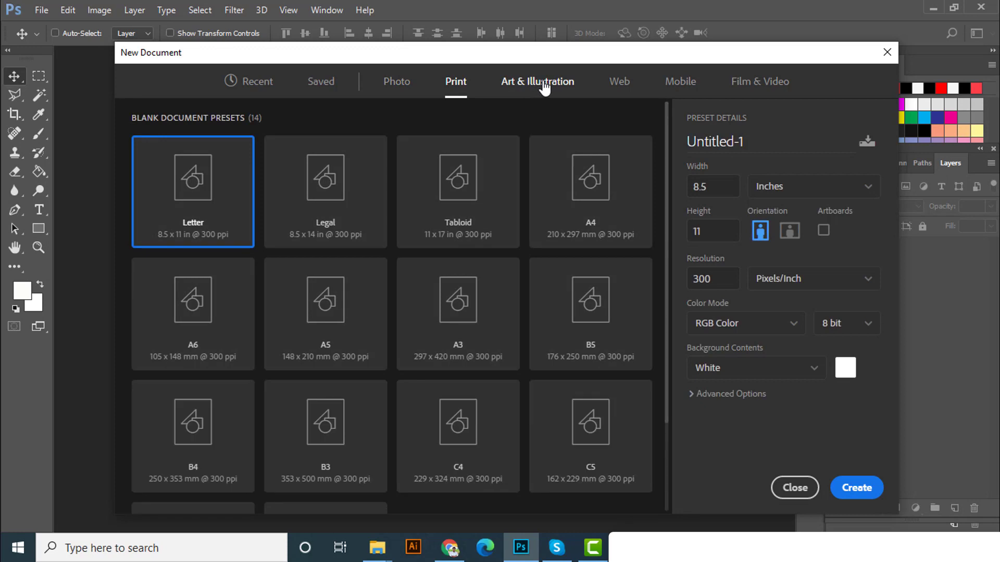
left_click(541, 83)
left_click(619, 84)
left_click(683, 83)
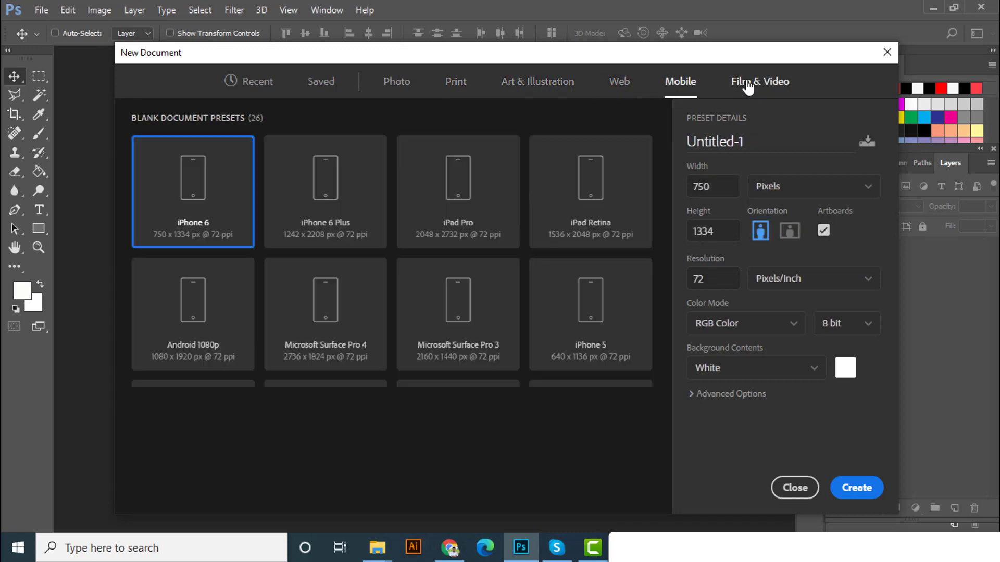
left_click(757, 88)
scroll(525, 118, "down", 5)
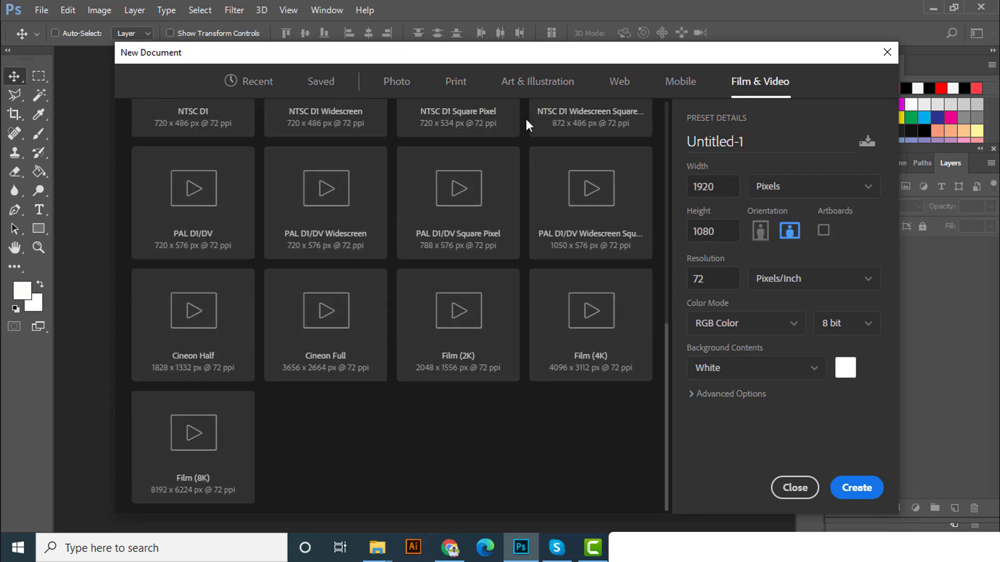
scroll(526, 122, "up", 8)
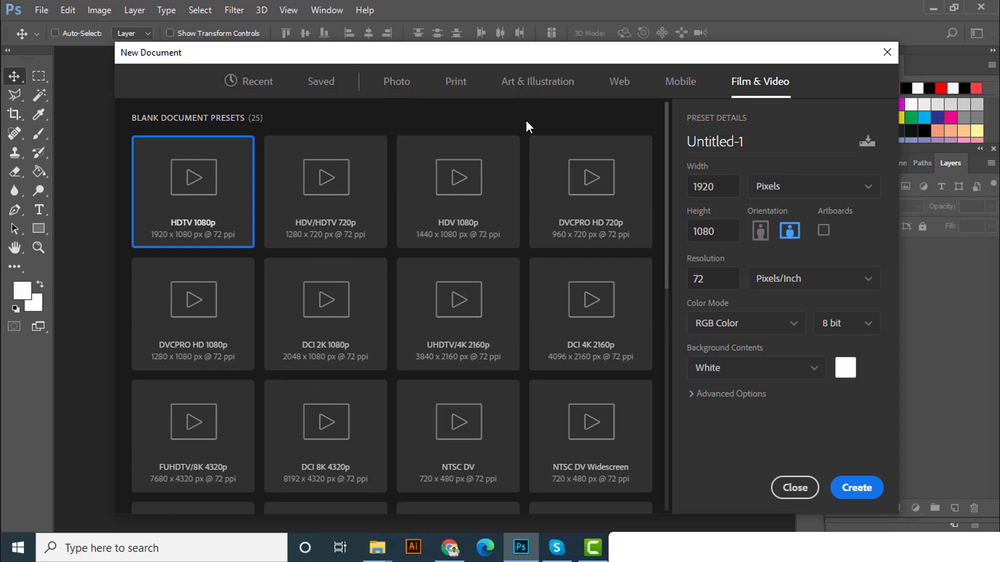
Step: Choose the A4 preset from the Print presets and expand the new document's Advanced Options
left_click(461, 82)
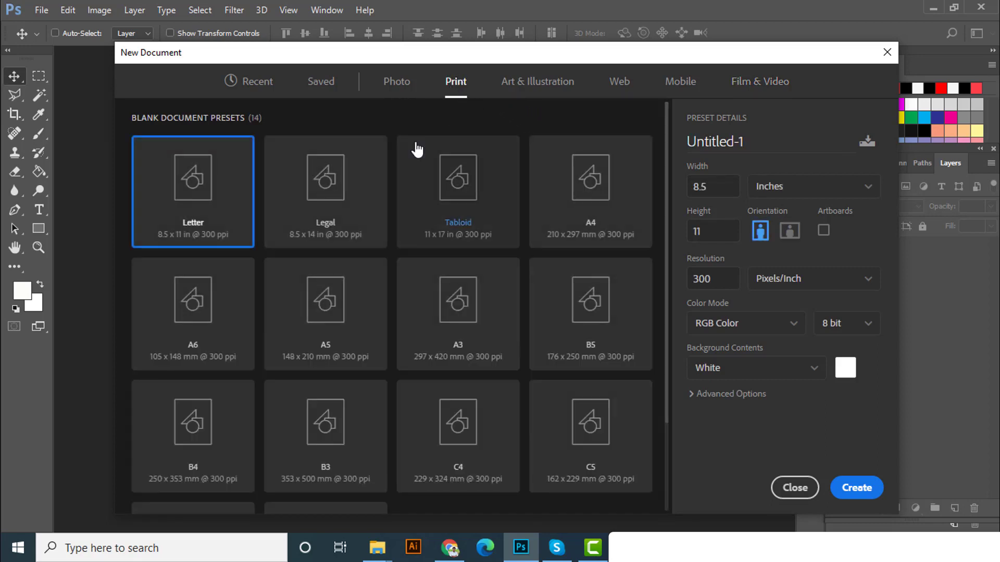
left_click(586, 214)
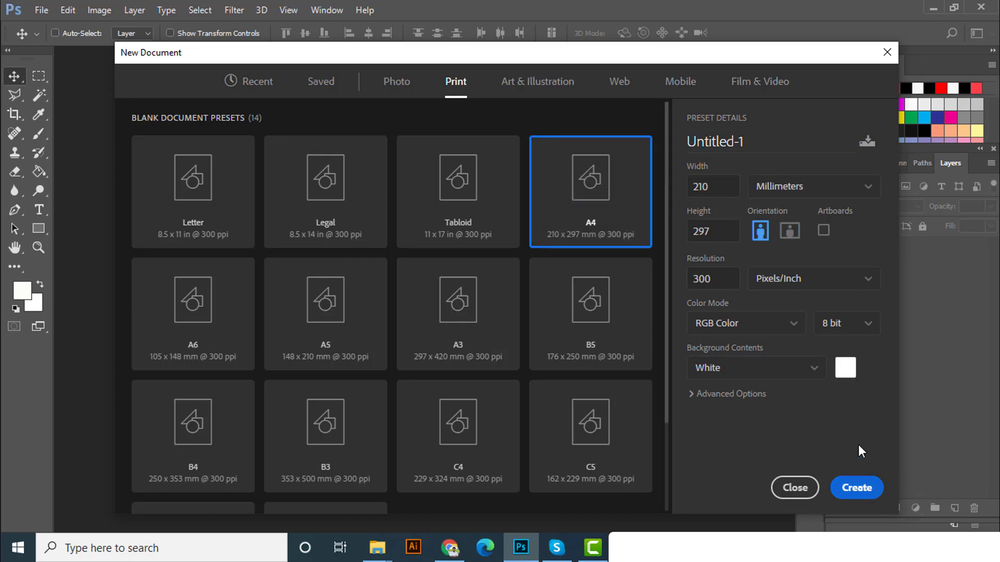
left_click(748, 398)
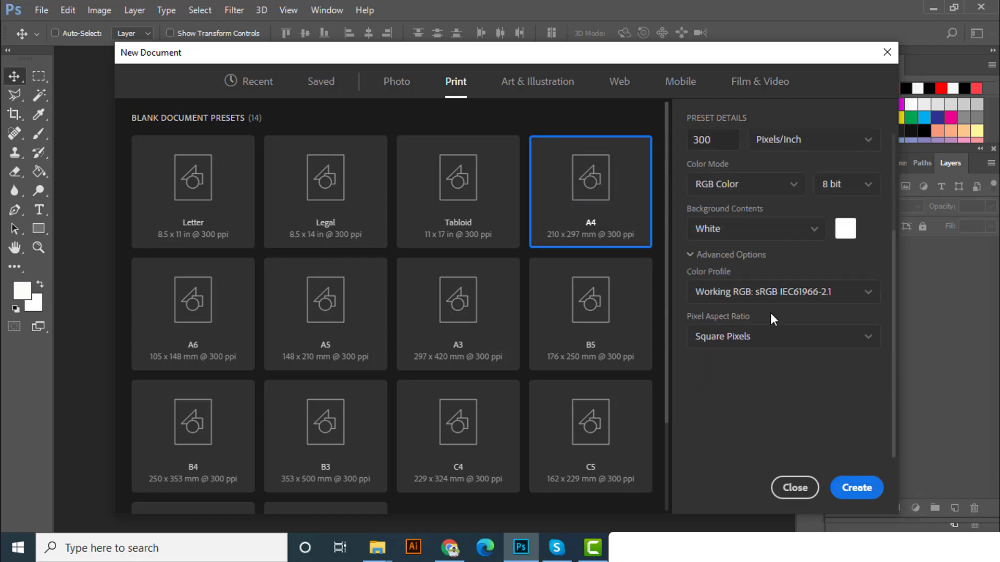
scroll(768, 315, "up", 3)
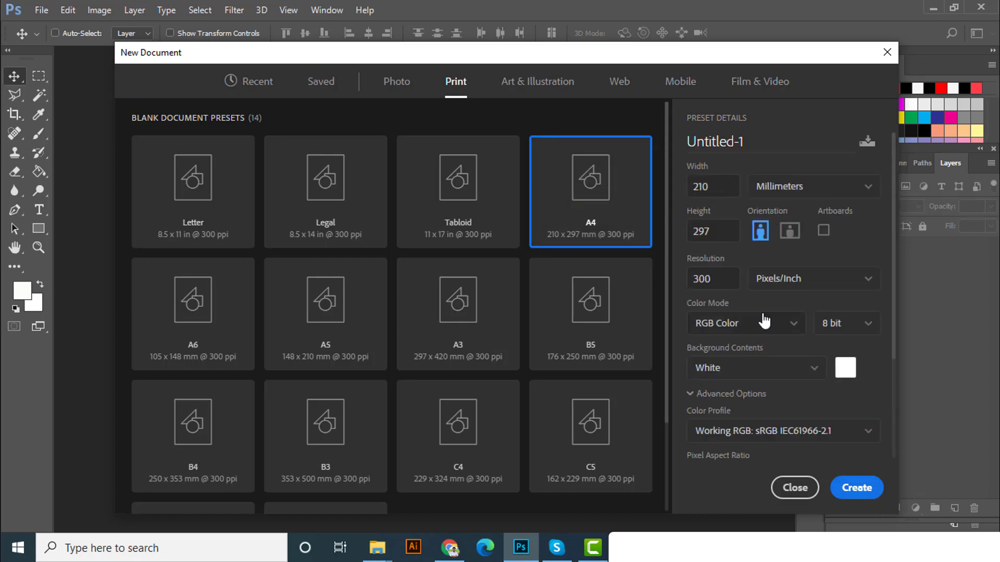
Step: Examine the color modes available for the new document
left_click(741, 328)
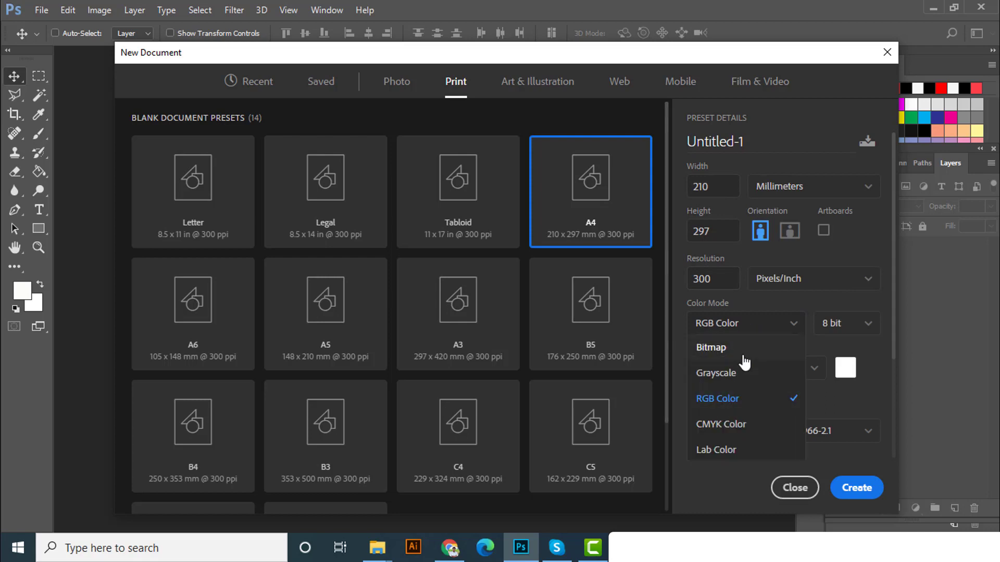
left_click(754, 336)
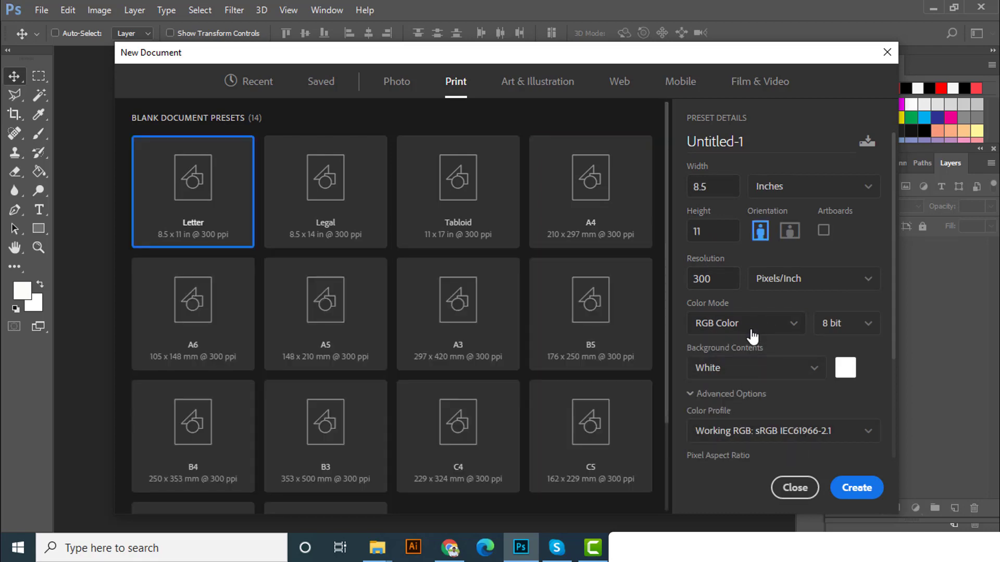
left_click(749, 333)
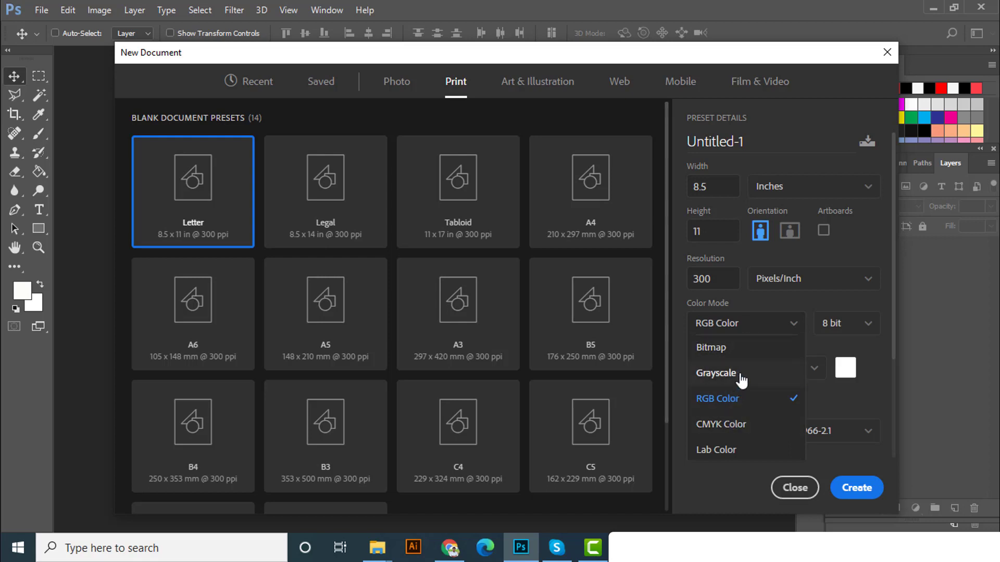
left_click(771, 328)
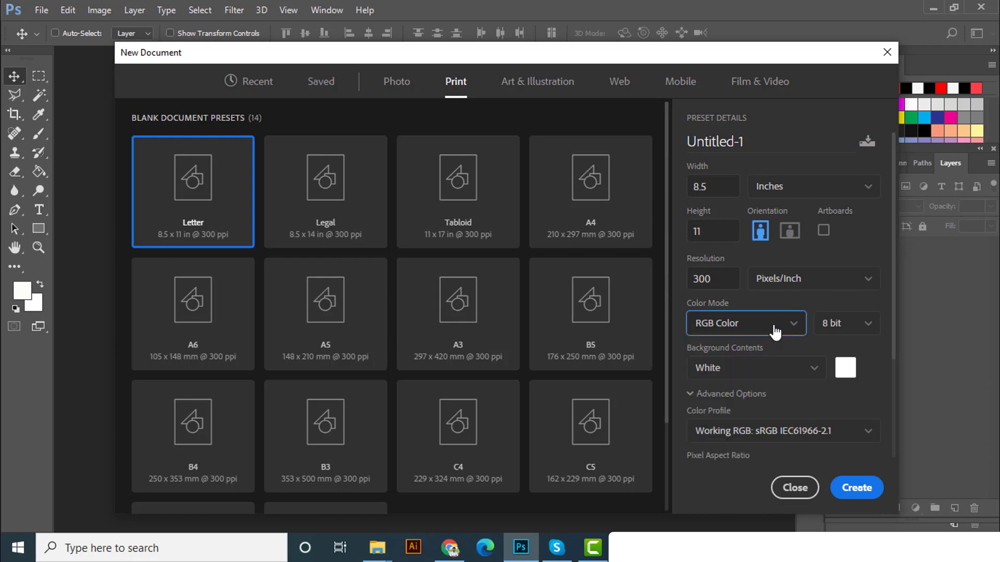
Step: Try the Adobe RGB (1998) color profile and restore Working RGB: sRGB IEC61966-2.1
scroll(792, 364, "down", 3)
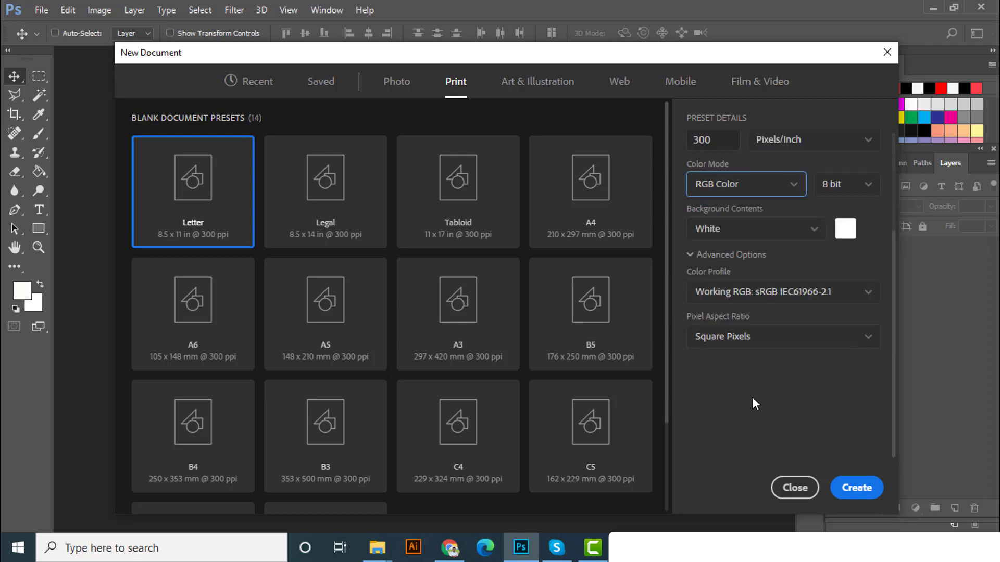
left_click(774, 306)
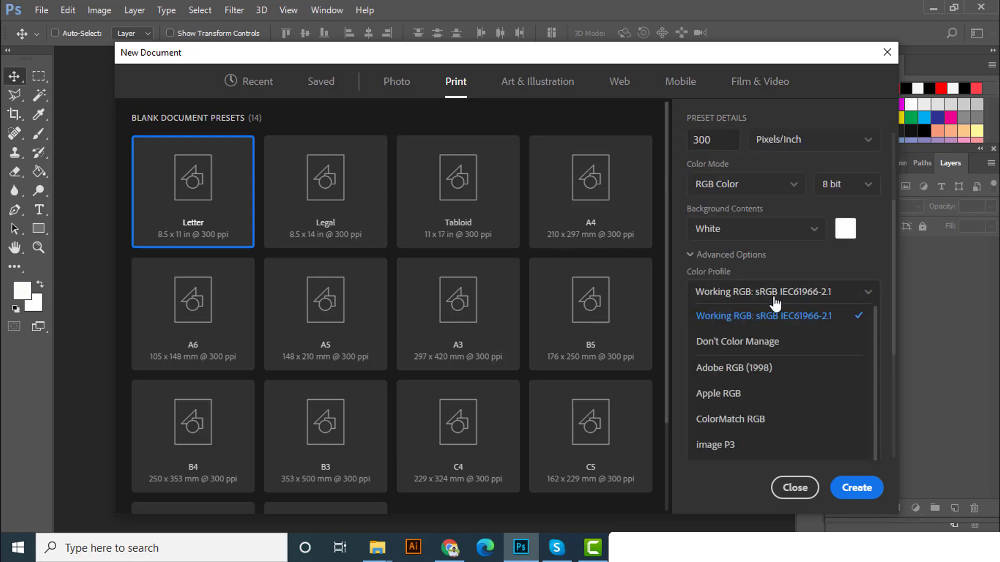
left_click(763, 374)
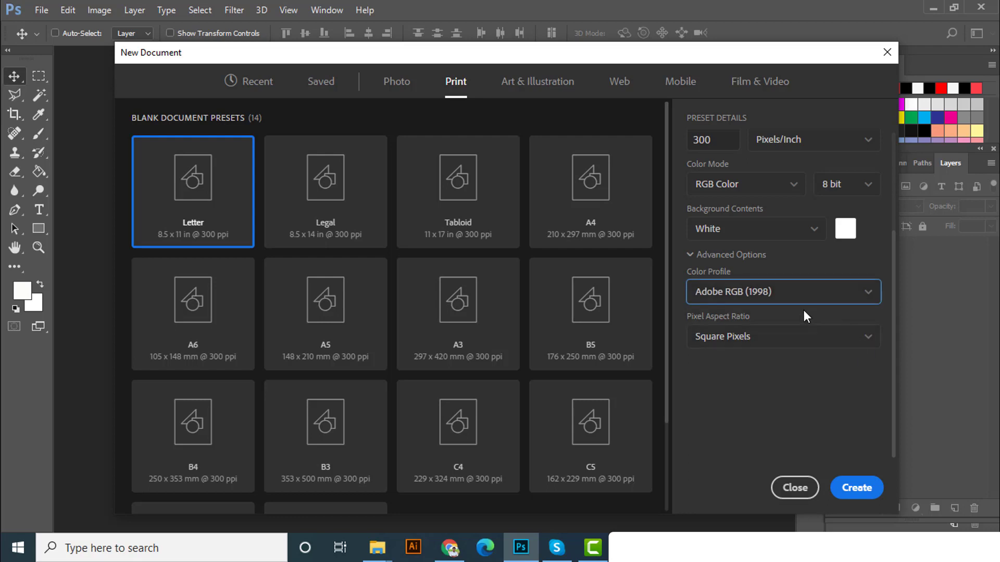
left_click(790, 291)
left_click(789, 317)
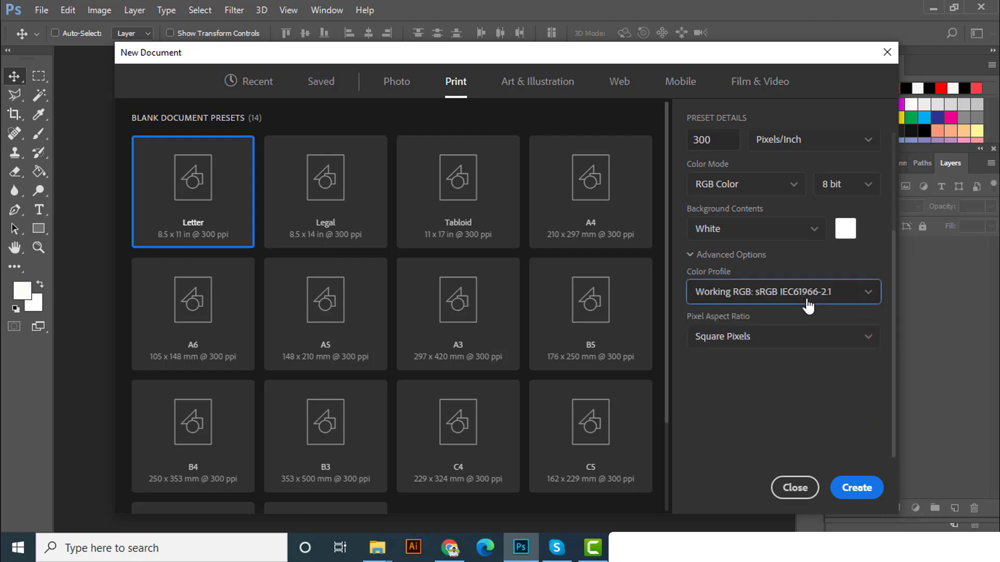
scroll(771, 332, "up", 3)
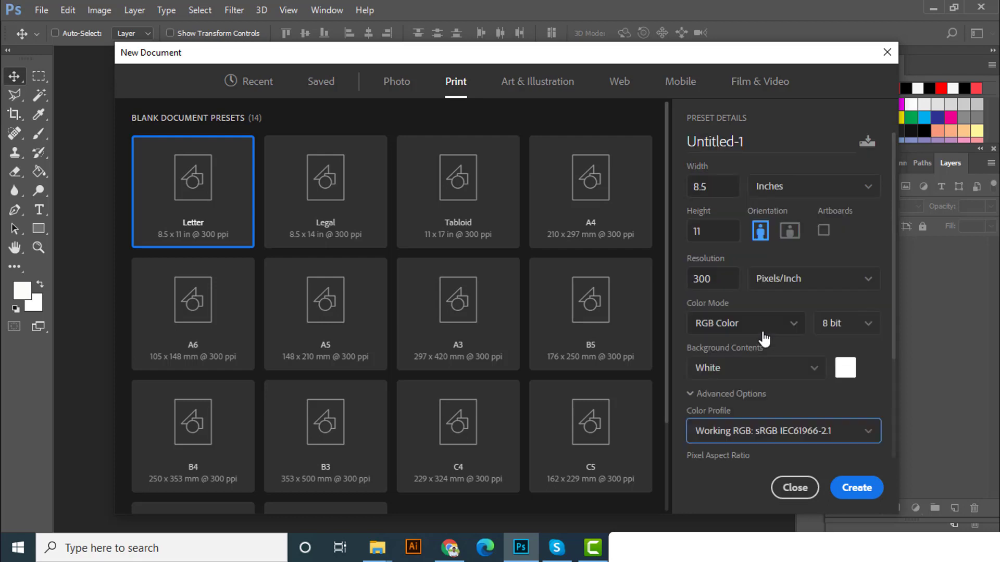
Step: Name the new document "Class 11" and create it from the Letter preset, 8.5 x 11 inches at 300 pixels/inch
left_click(765, 140)
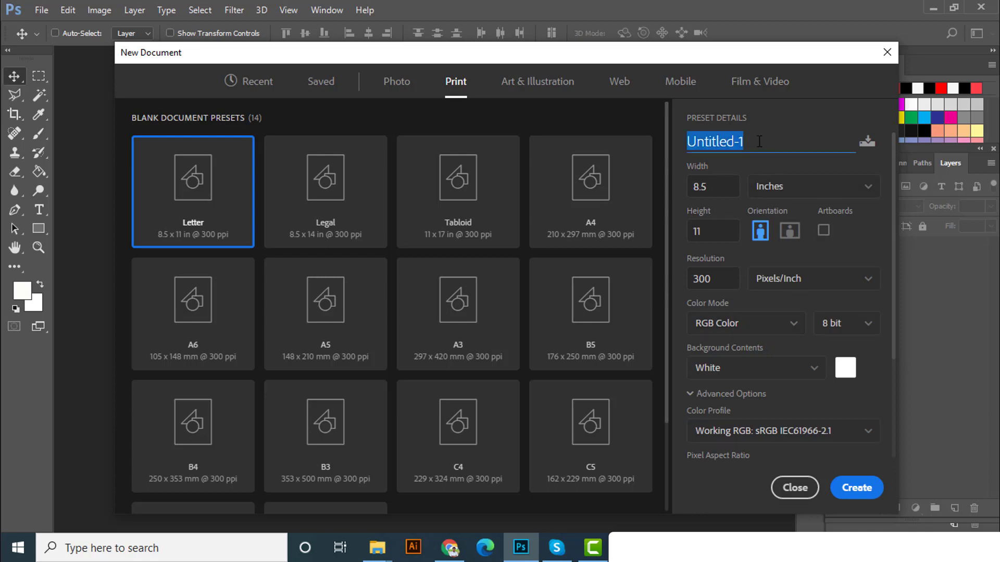
type("Class 11")
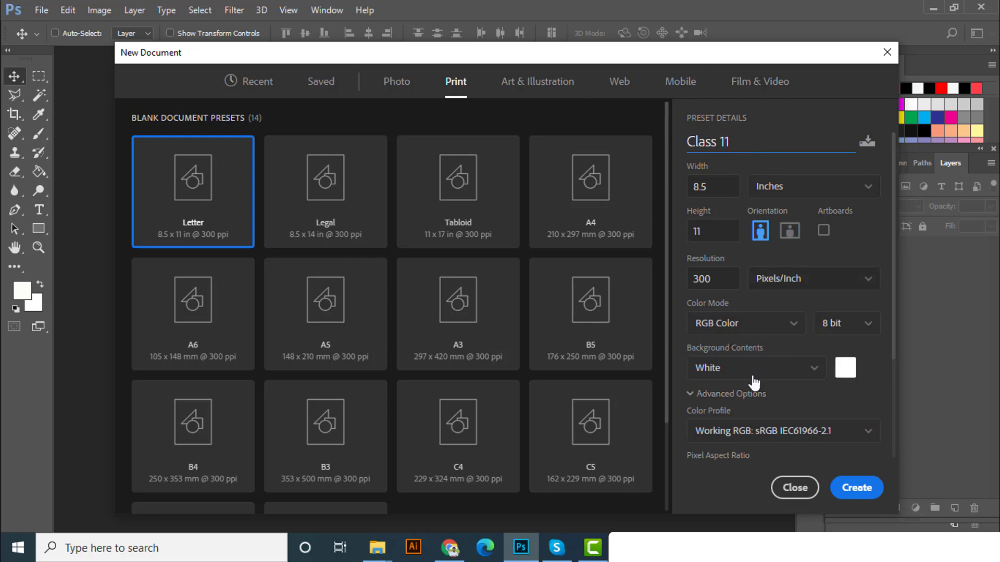
scroll(754, 385, "down", 3)
scroll(779, 396, "up", 3)
left_click(857, 488)
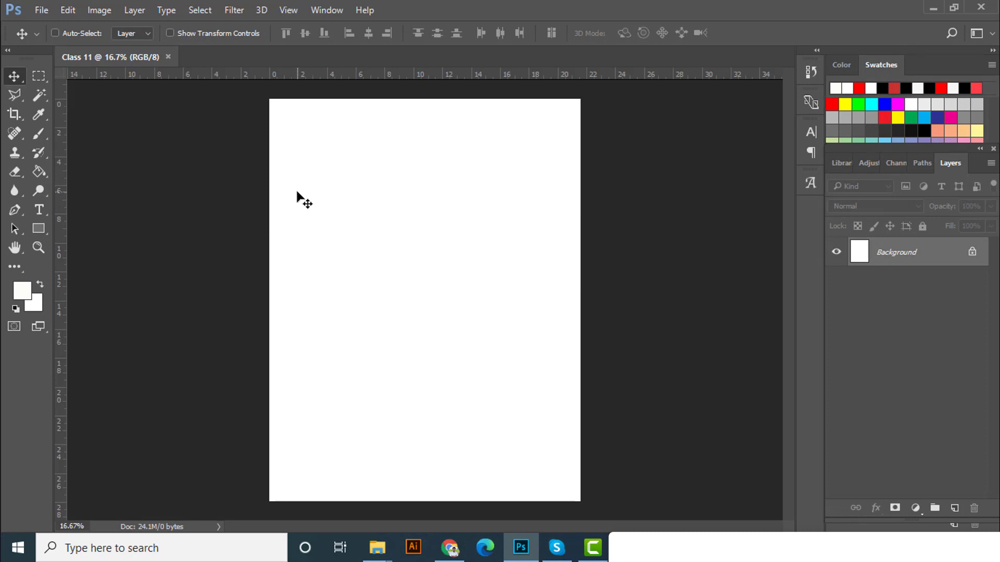
Step: Draw a 1374 x 672 px rectangle overlapping the page's left edge and fill it with pure blue
left_click(35, 227)
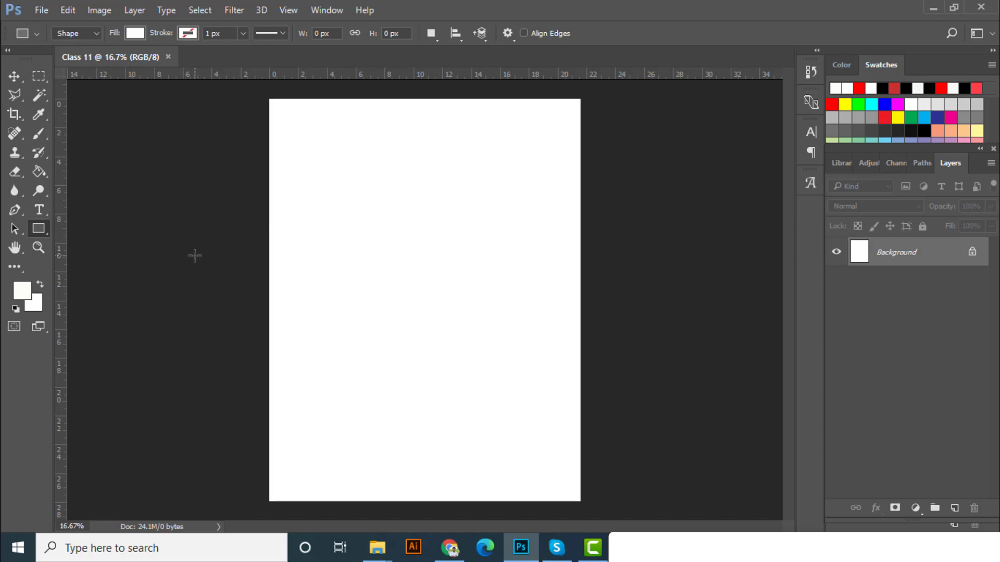
left_click_drag(168, 240, 336, 320)
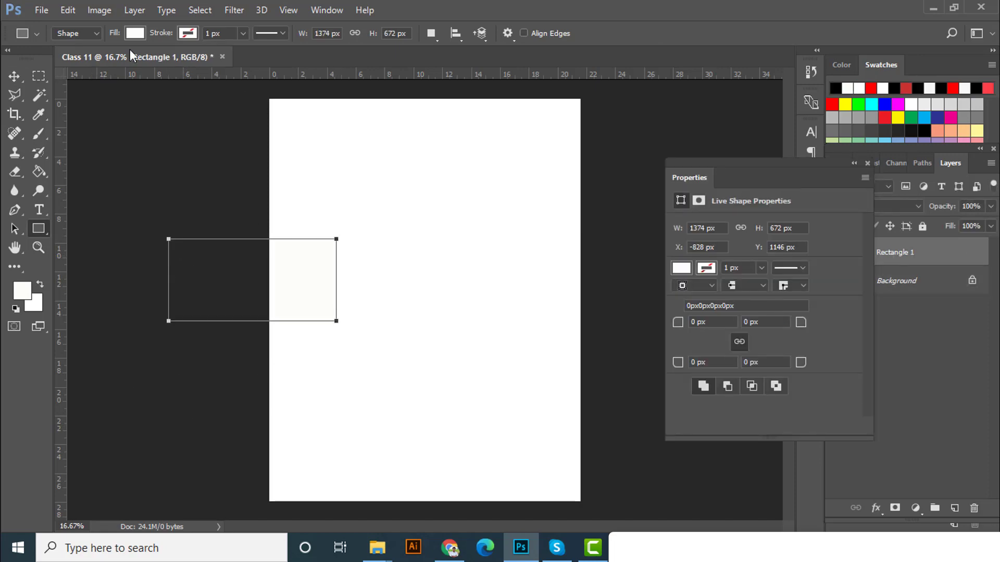
left_click(135, 33)
left_click(119, 126)
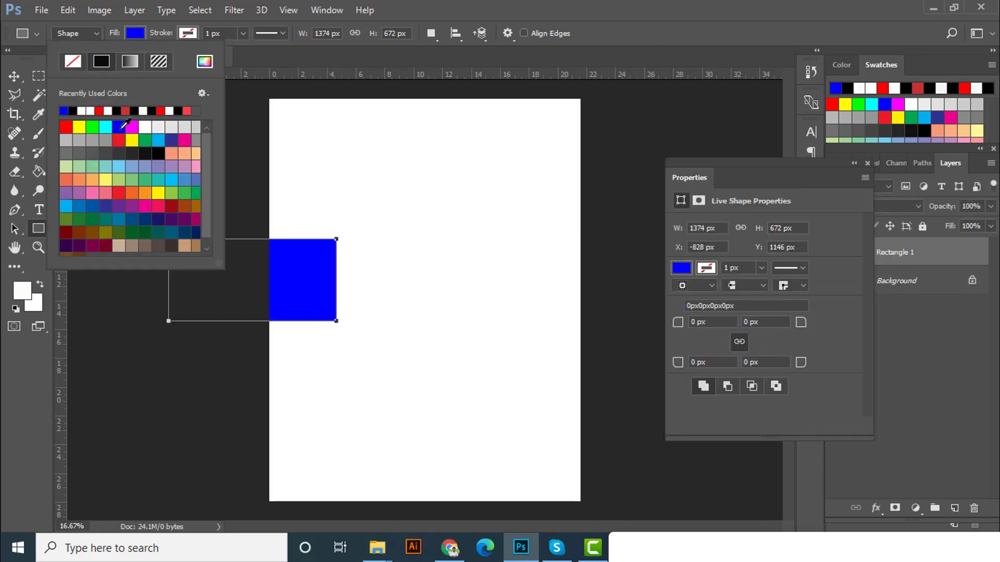
Step: Move the blue rectangle fully onto the page near its top edge, and delete the rectangle's layer
left_click(14, 76)
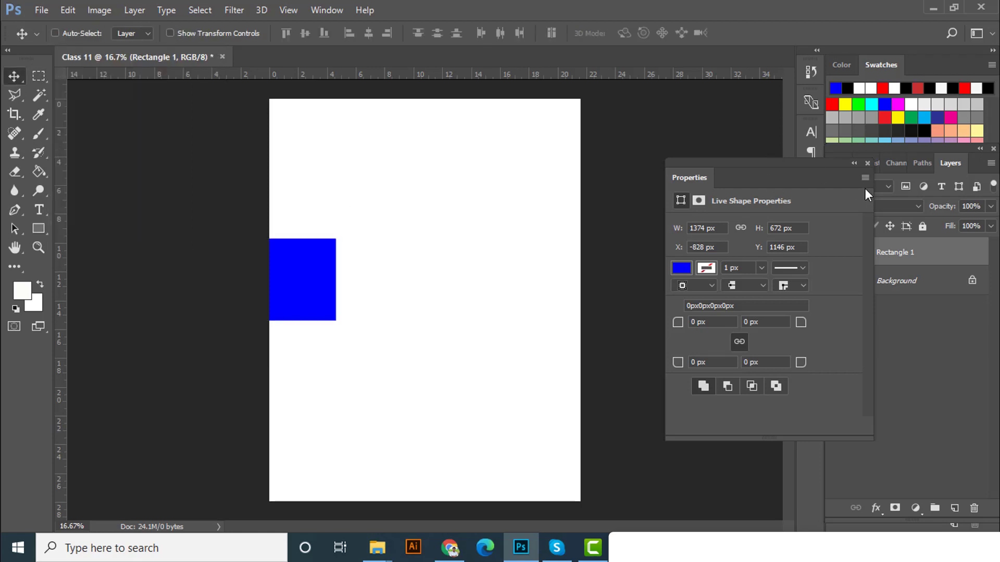
left_click(867, 163)
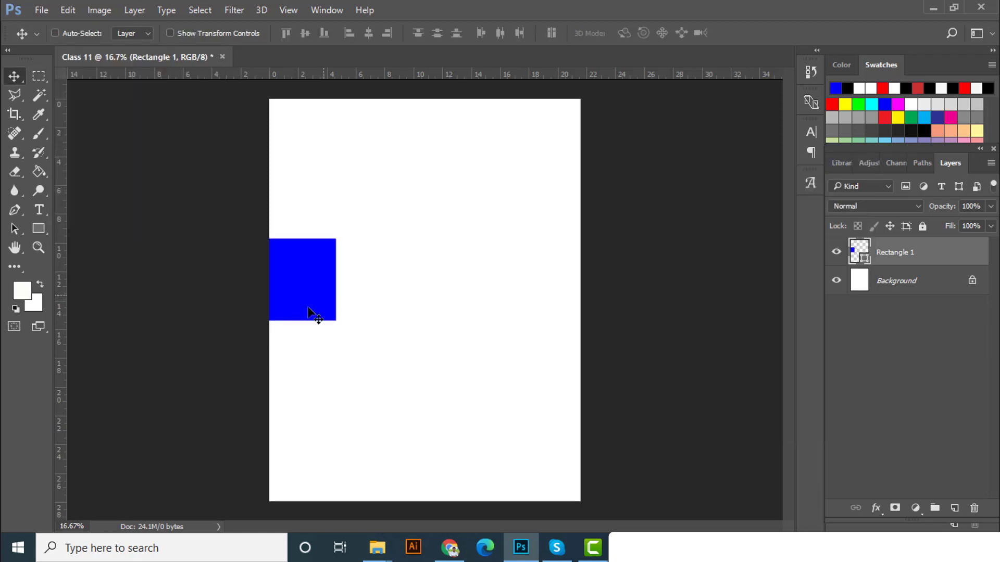
left_click_drag(322, 294, 340, 270)
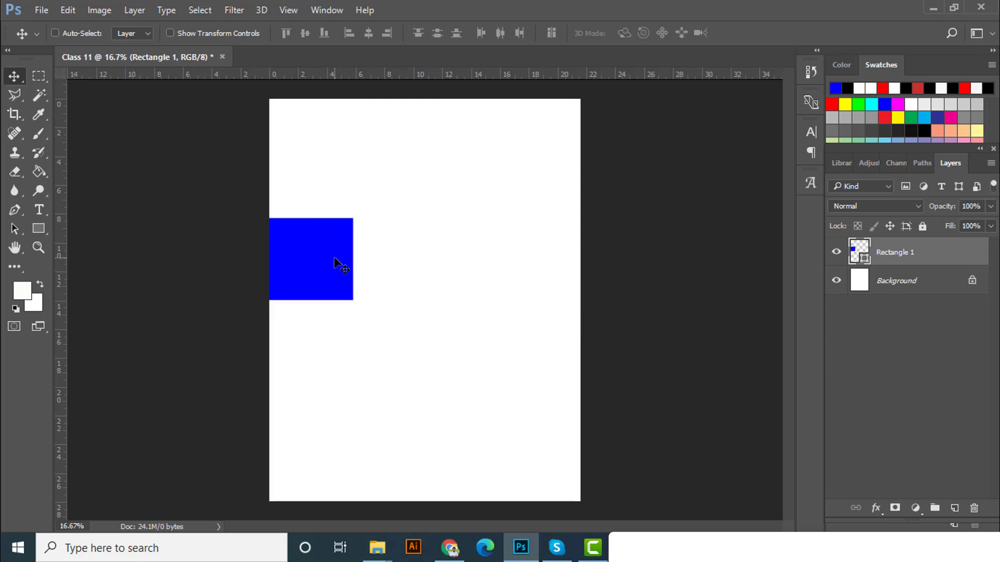
left_click_drag(333, 277, 330, 257)
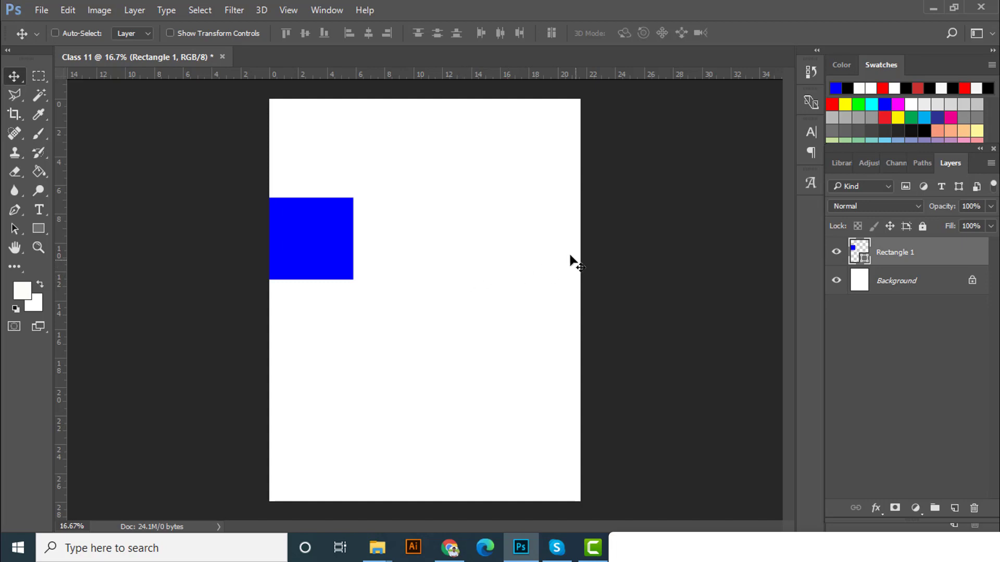
left_click_drag(335, 239, 465, 149)
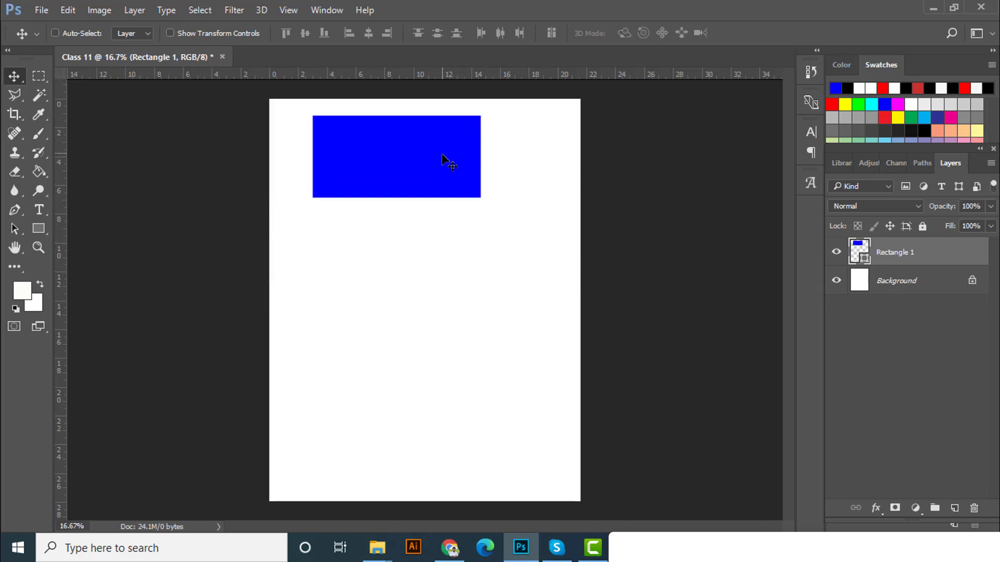
left_click_drag(966, 274, 975, 509)
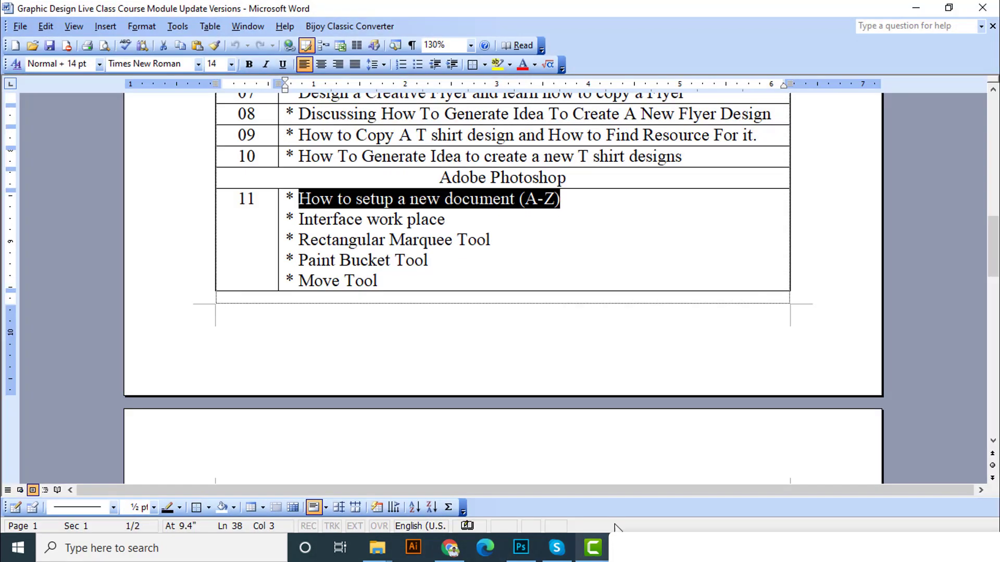
Step: In Word, examine the class 11 Adobe Photoshop topics in the course module, highlighting the Rectangular Marquee Tool and Paint Bucket Tool entries
scroll(442, 235, "down", 1)
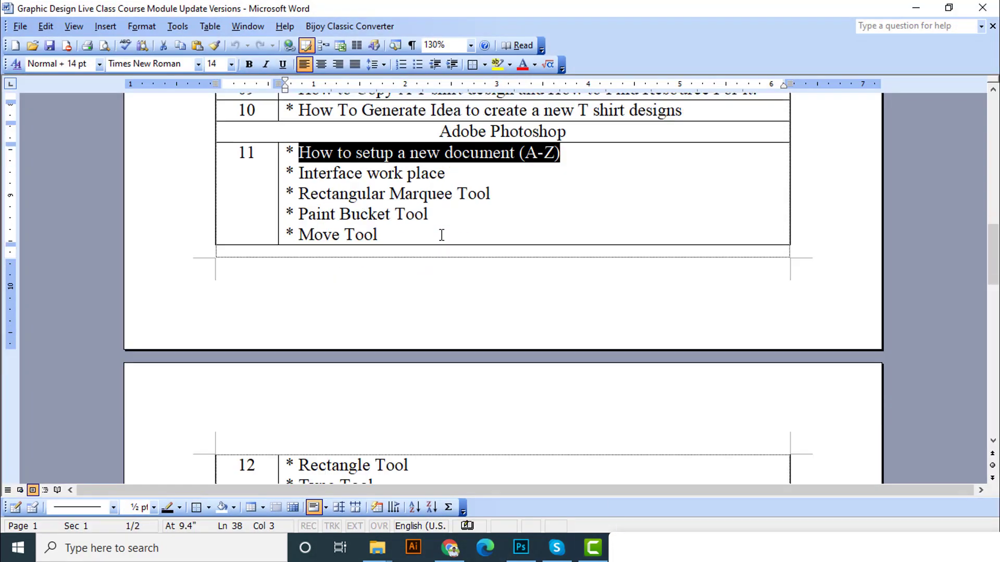
mouse_move(301, 194)
left_mouse_down()
mouse_move(456, 198)
mouse_move(375, 249)
left_mouse_up()
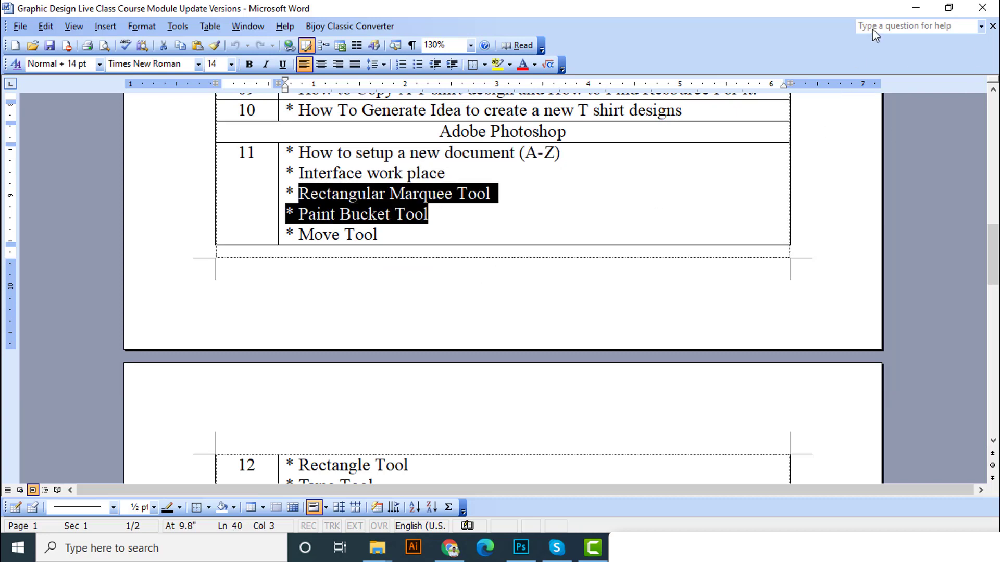
left_click(417, 195)
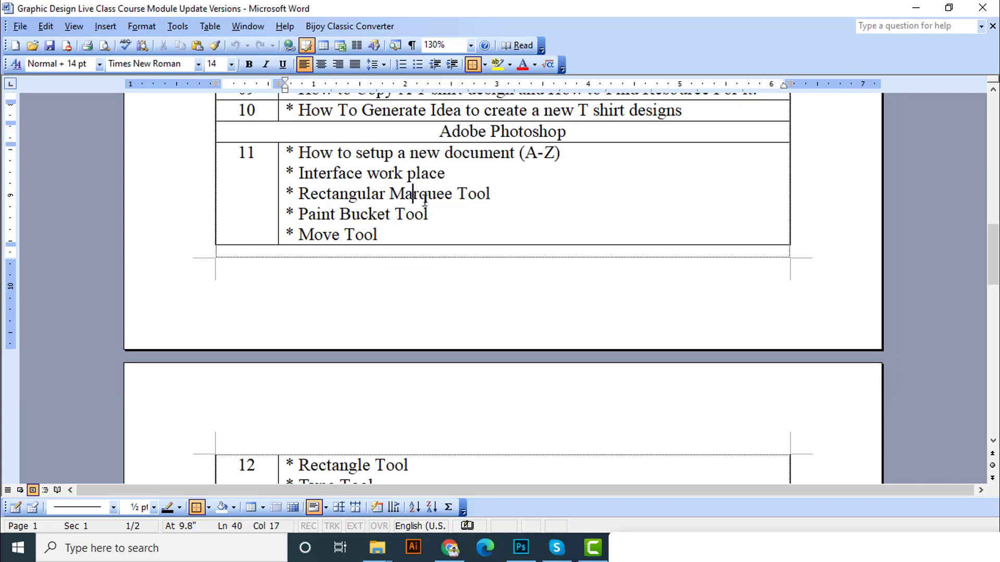
left_click(916, 8)
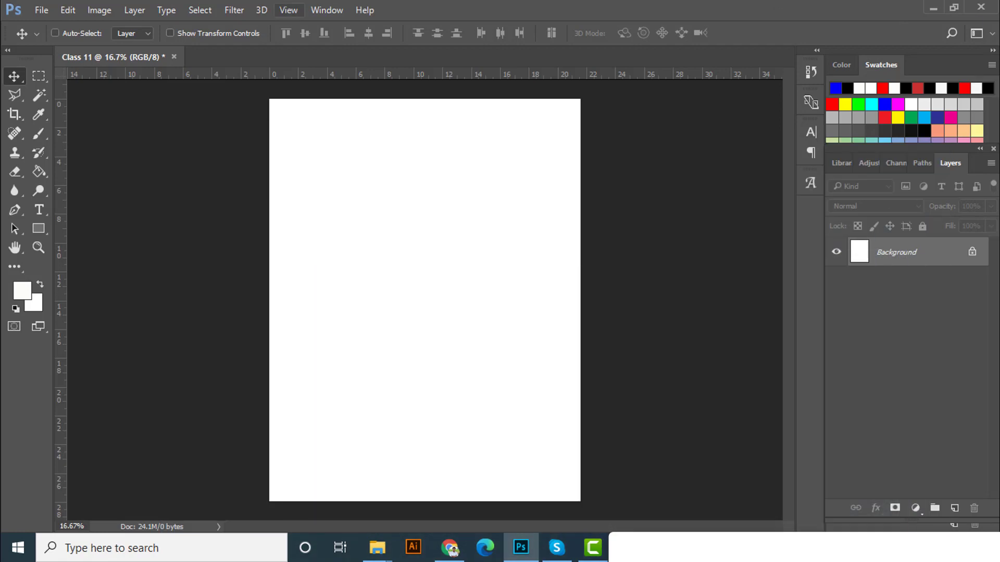
Step: Make a wide rectangular marquee selection in the page's upper left area and add a new empty layer
left_click(40, 77)
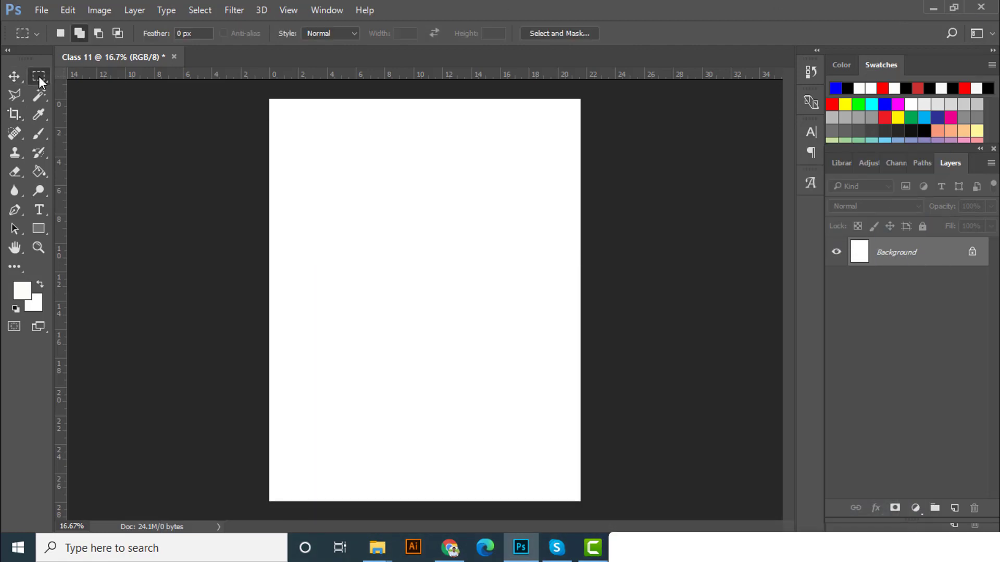
right_click(38, 76)
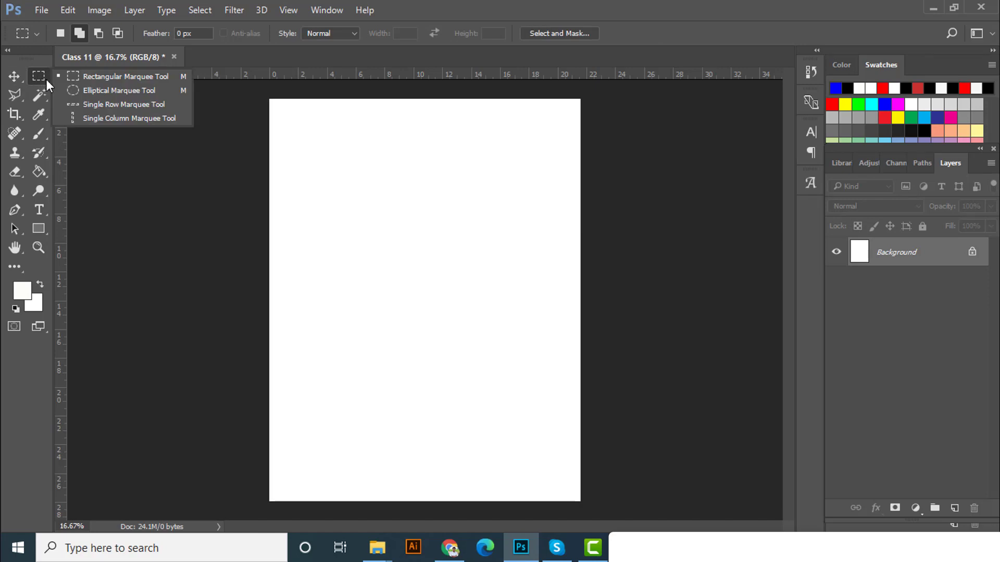
left_click(104, 74)
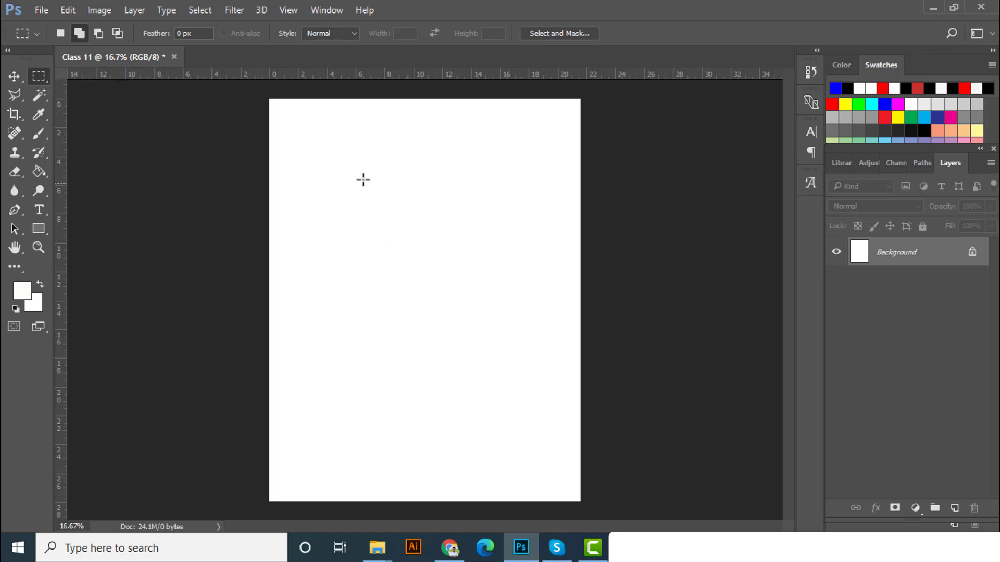
left_click_drag(290, 158, 379, 212)
left_click_drag(401, 250, 404, 212)
left_click(956, 509)
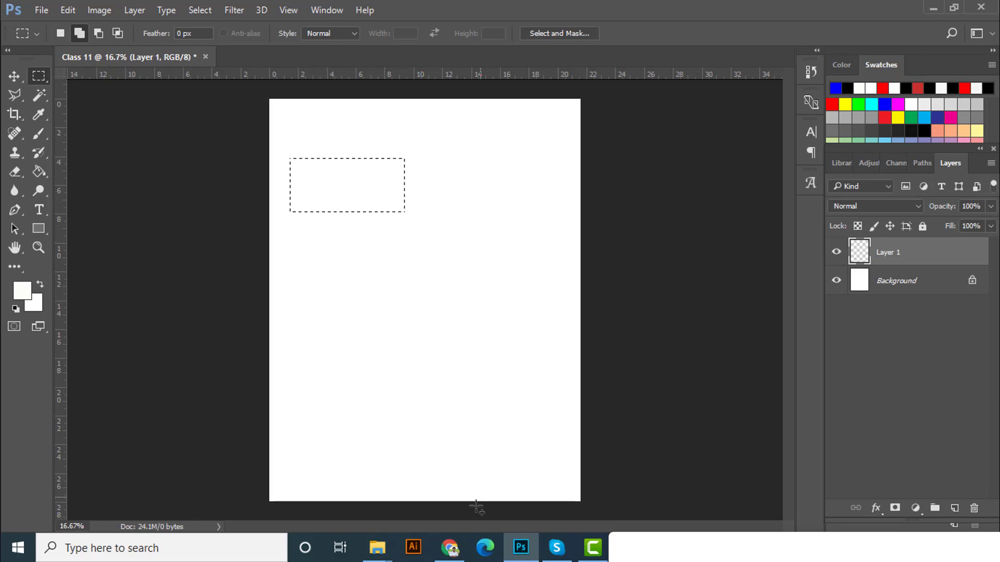
Step: Set the foreground color to a deep blue and fill the rectangular selection on Layer 1 with the Paint Bucket tool
key("alt+Tab")
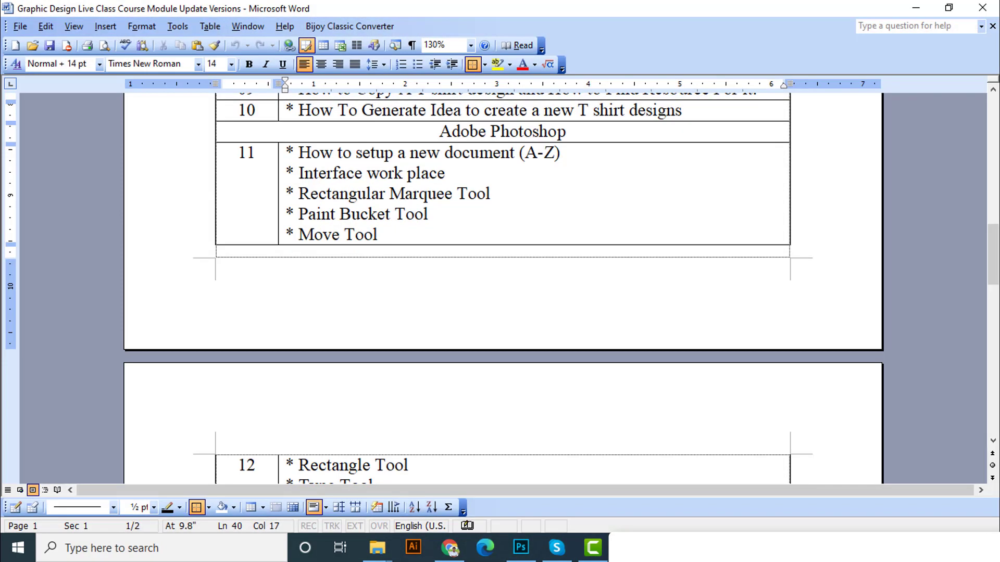
key("alt+Tab")
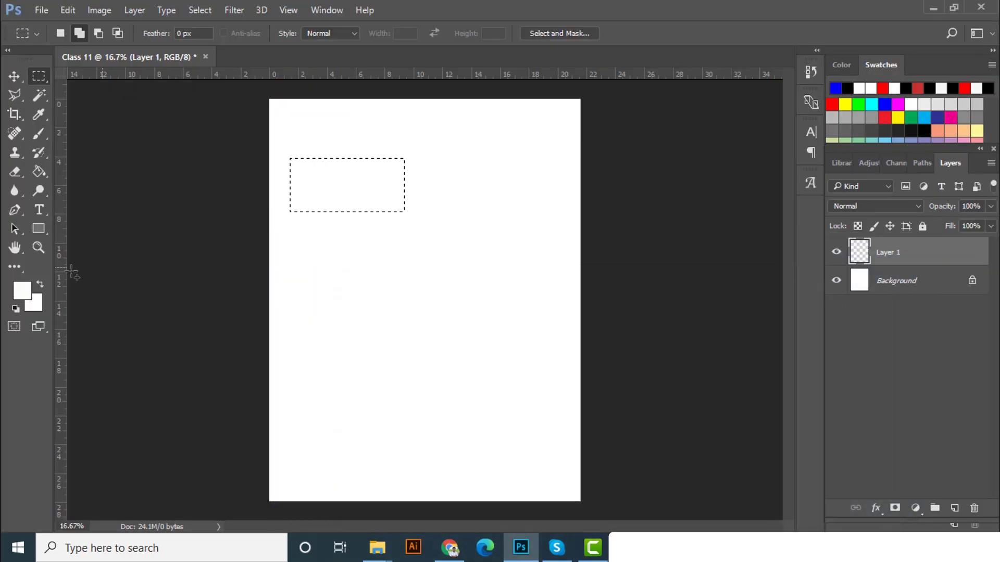
left_click(37, 171)
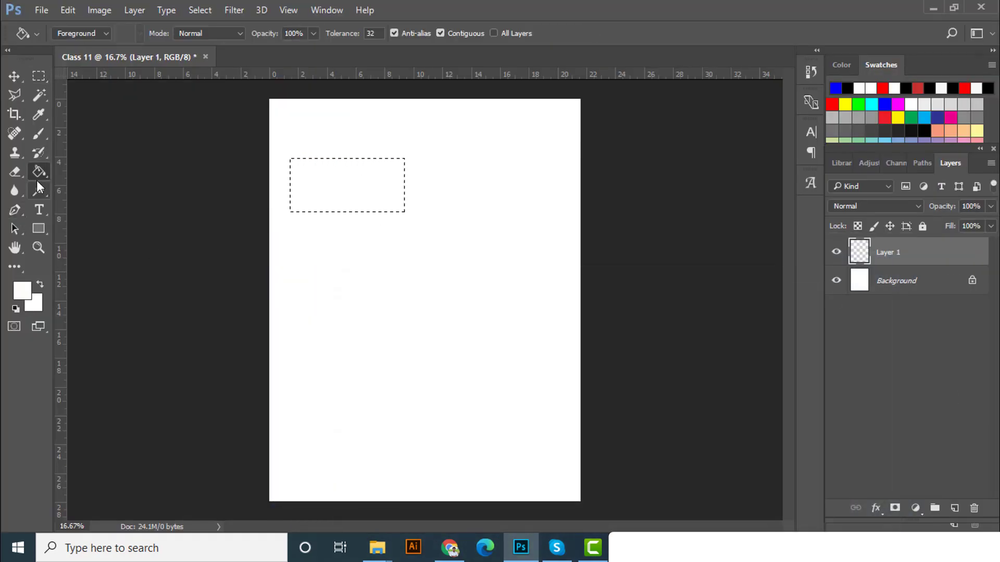
left_click(23, 297)
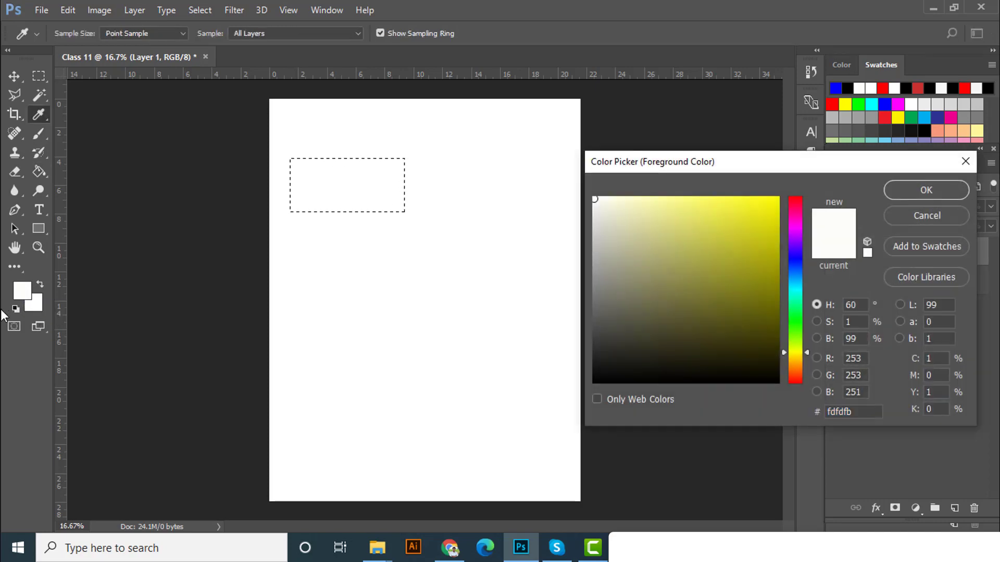
left_click(796, 265)
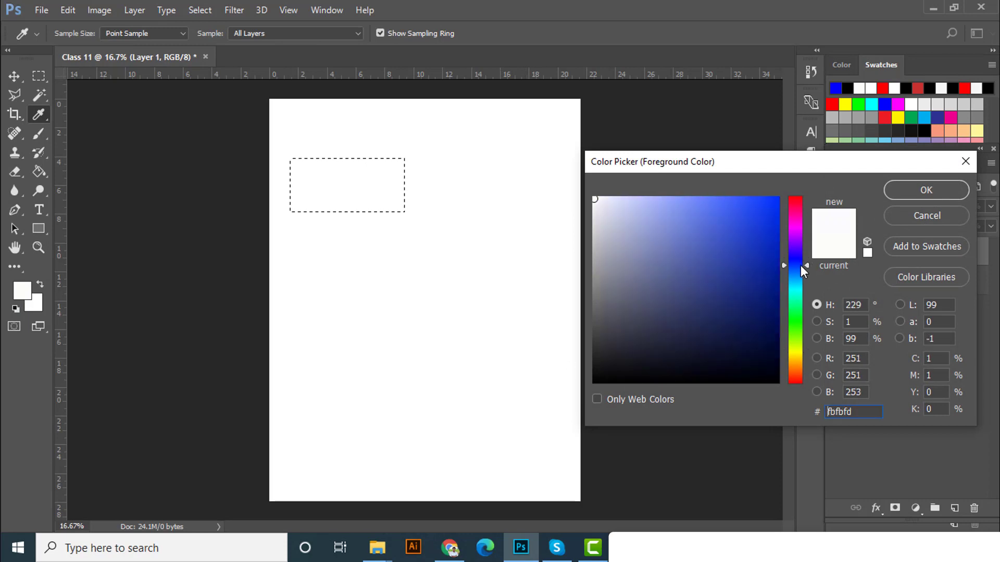
left_click(766, 243)
left_click(936, 192)
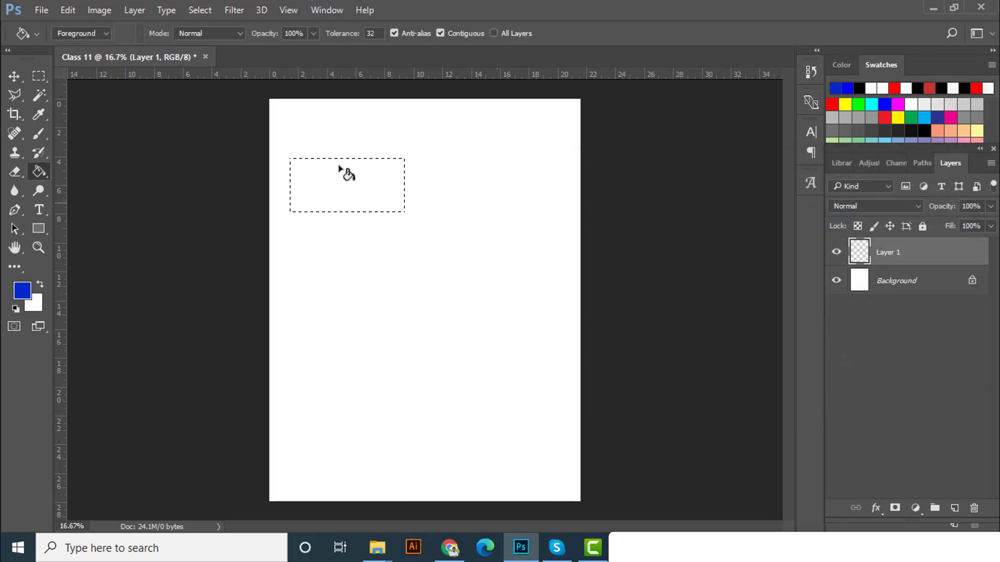
left_click(312, 194)
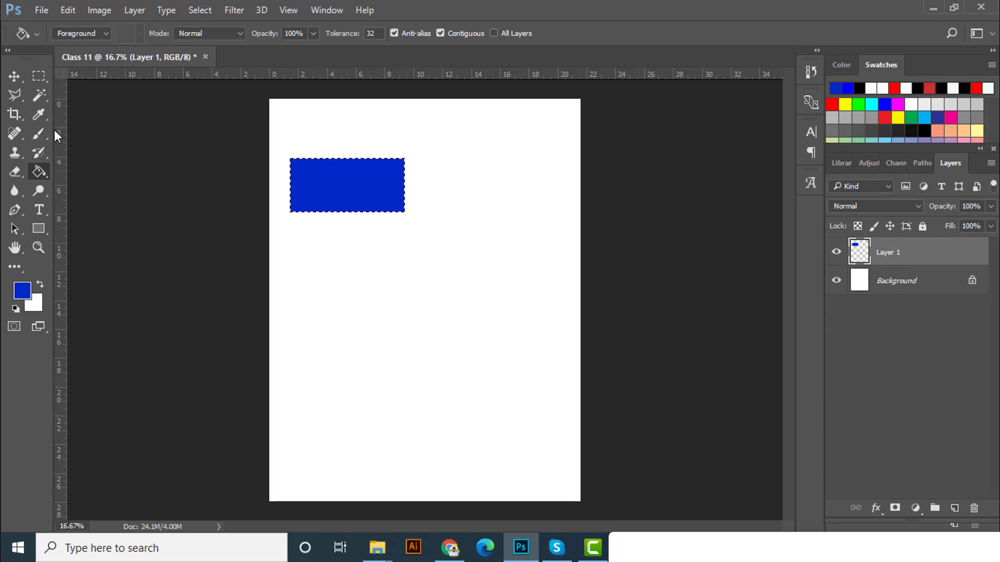
Step: Move the blue rectangle slightly higher on the page and clear the marquee selection around it
left_click(14, 81)
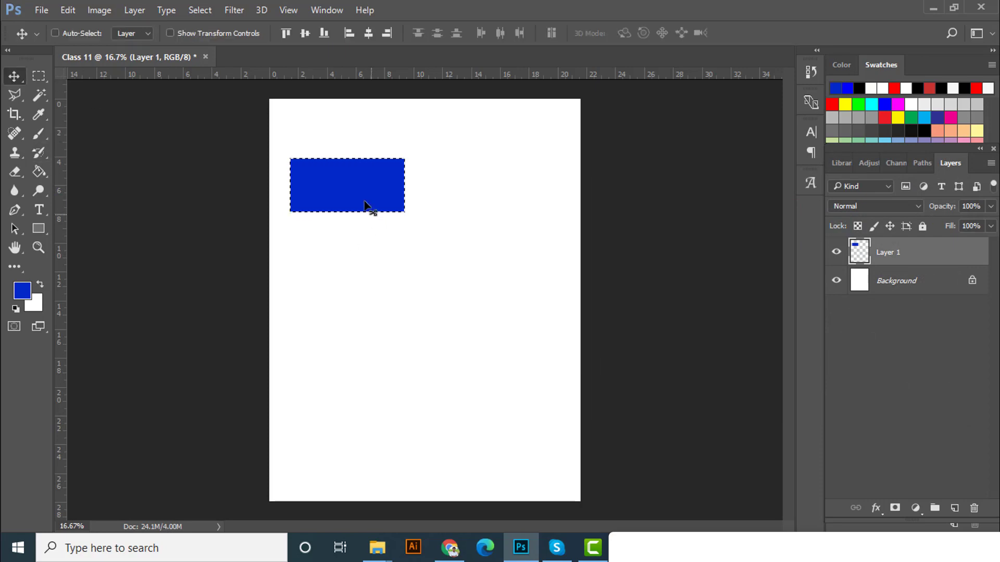
mouse_move(374, 183)
left_mouse_down()
mouse_move(420, 198)
mouse_move(350, 163)
mouse_move(384, 171)
left_mouse_up()
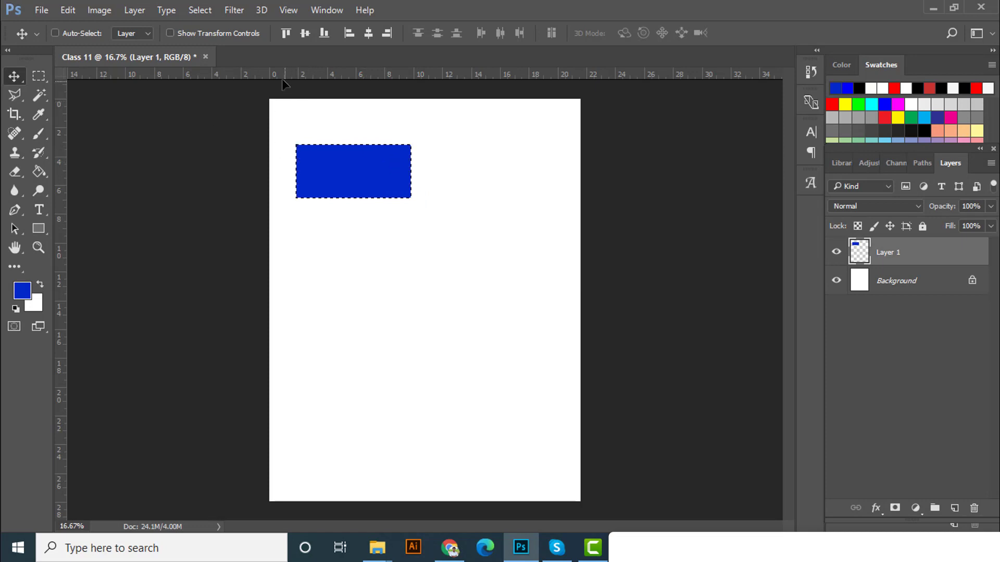
left_click(198, 11)
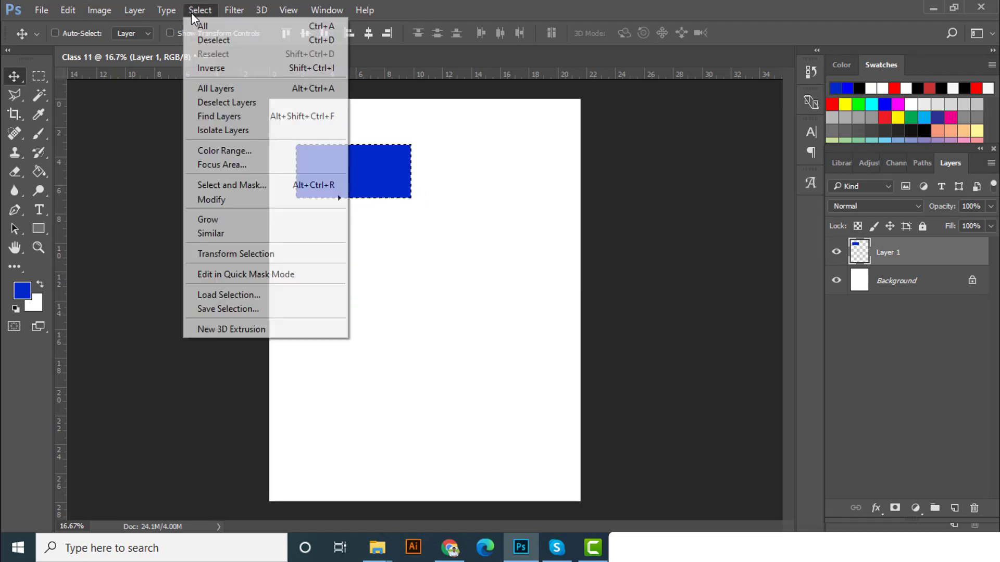
left_click(212, 40)
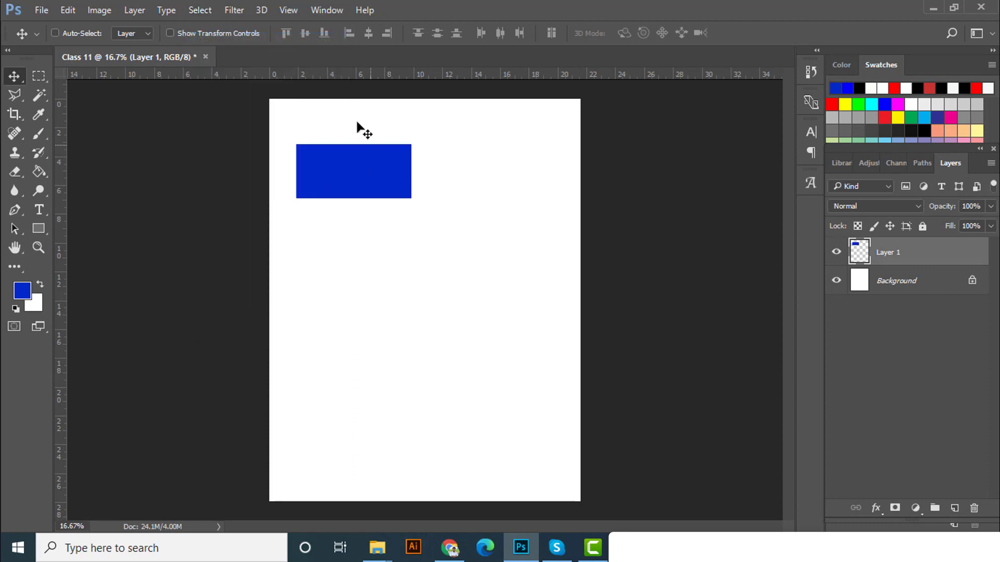
left_click_drag(359, 159, 386, 169)
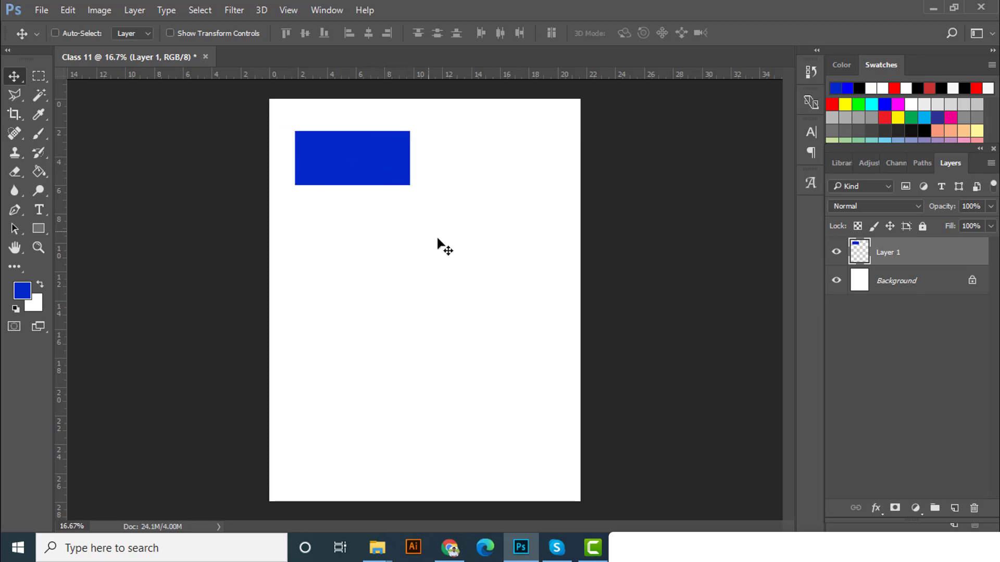
left_click(42, 79)
key("v")
Step: Switch to Chrome, replace the Drive folder tab with a Google search for "nature picture", and open the image of a sunset over water
left_click(449, 547)
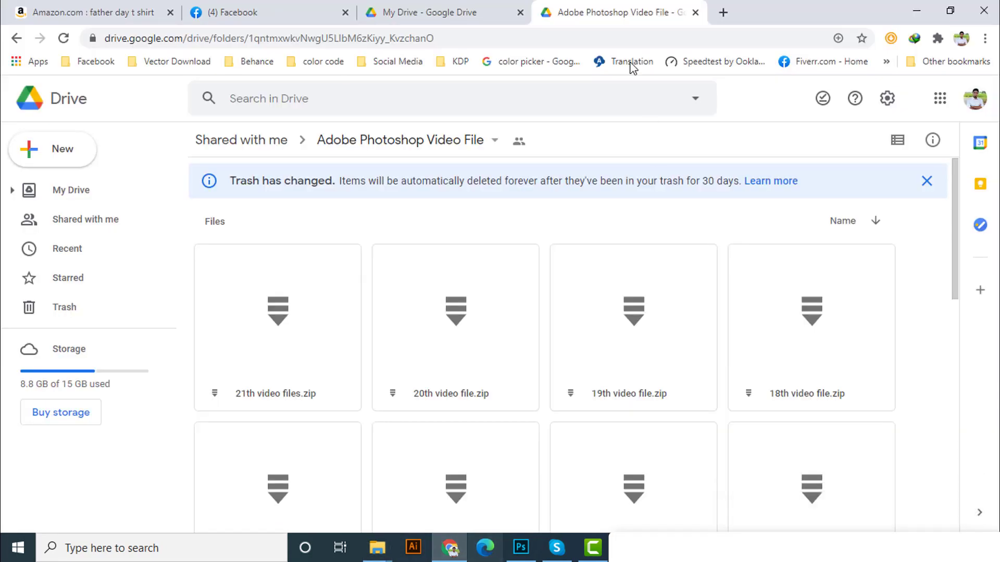
left_click(723, 12)
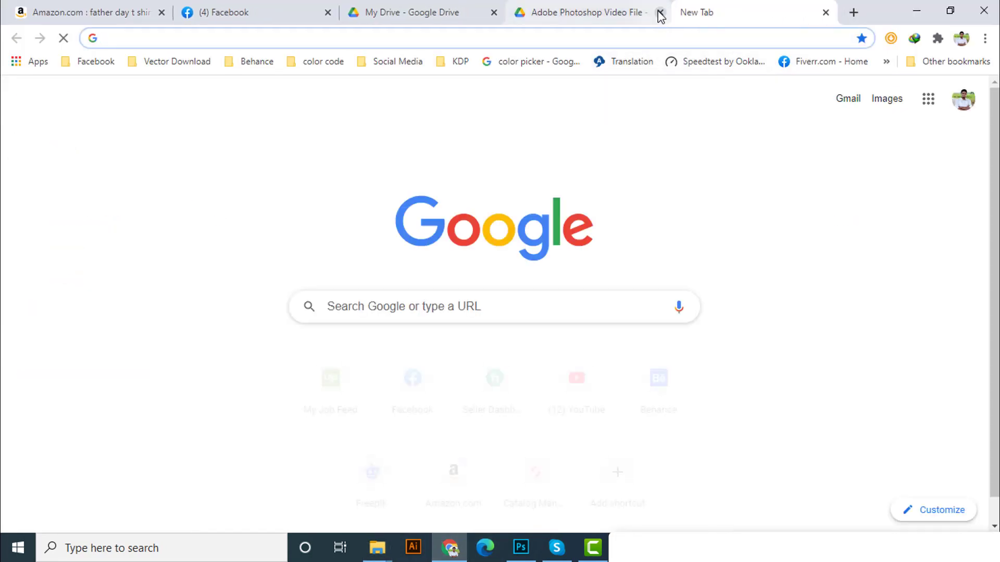
left_click(660, 12)
type("nature")
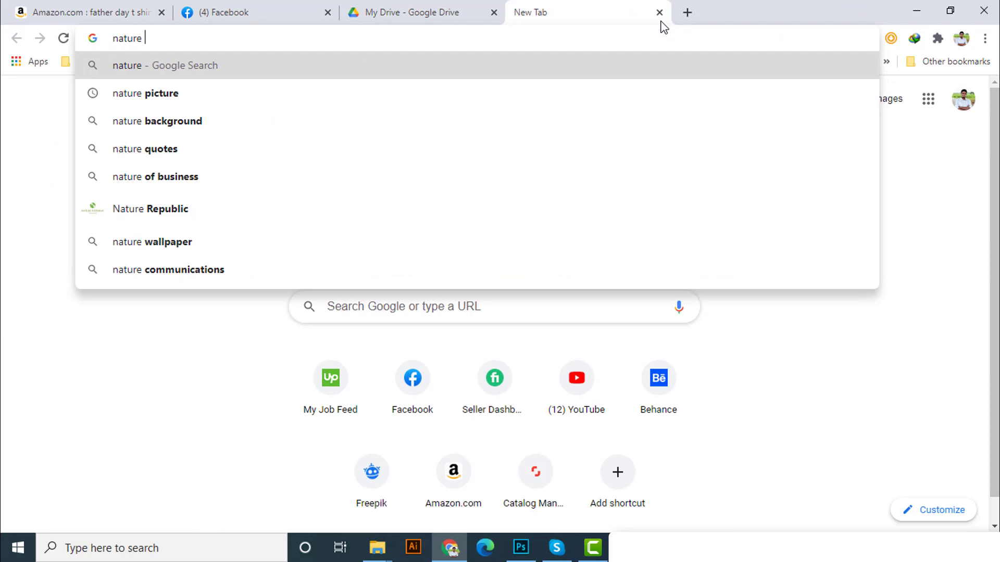
key("Down")
key("Return")
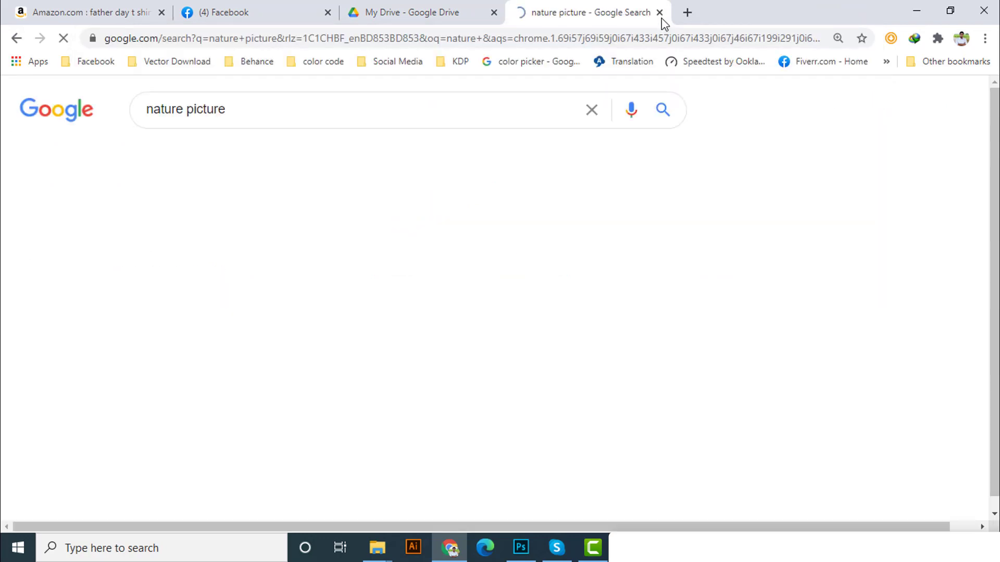
scroll(372, 250, "down", 2)
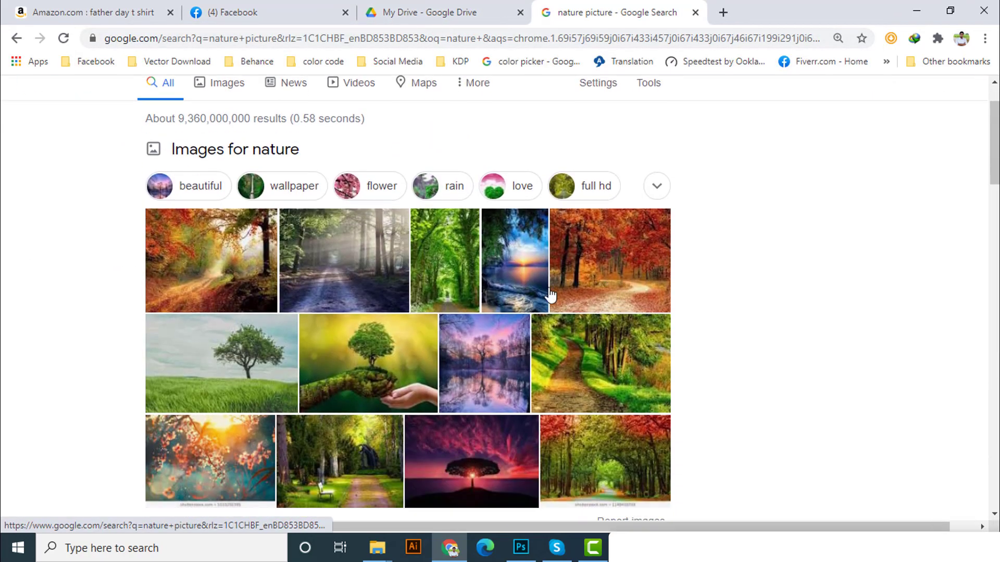
left_click(515, 276)
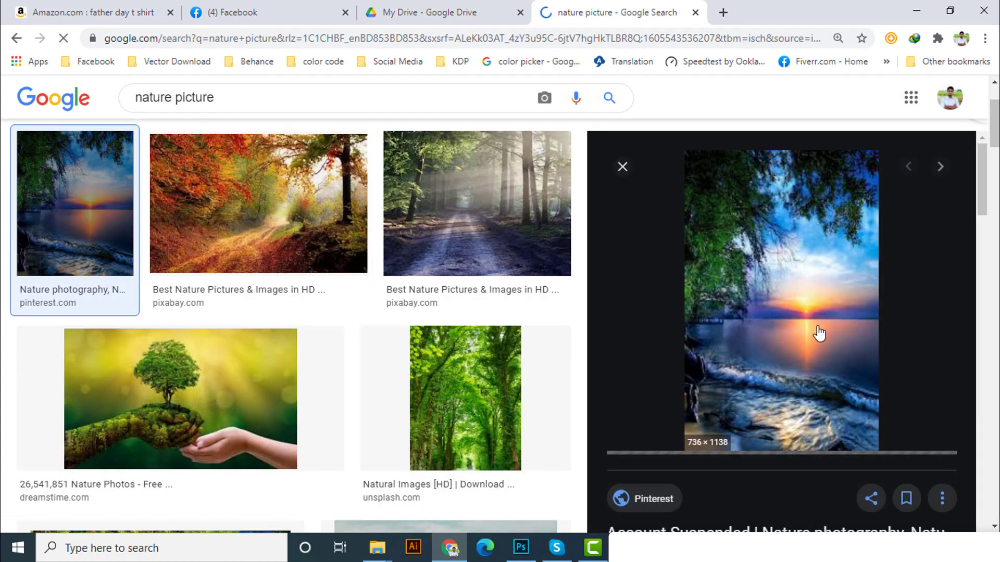
Step: Save the sunset picture from the search results under its default name and open it in Photoshop as its own document
right_click(807, 273)
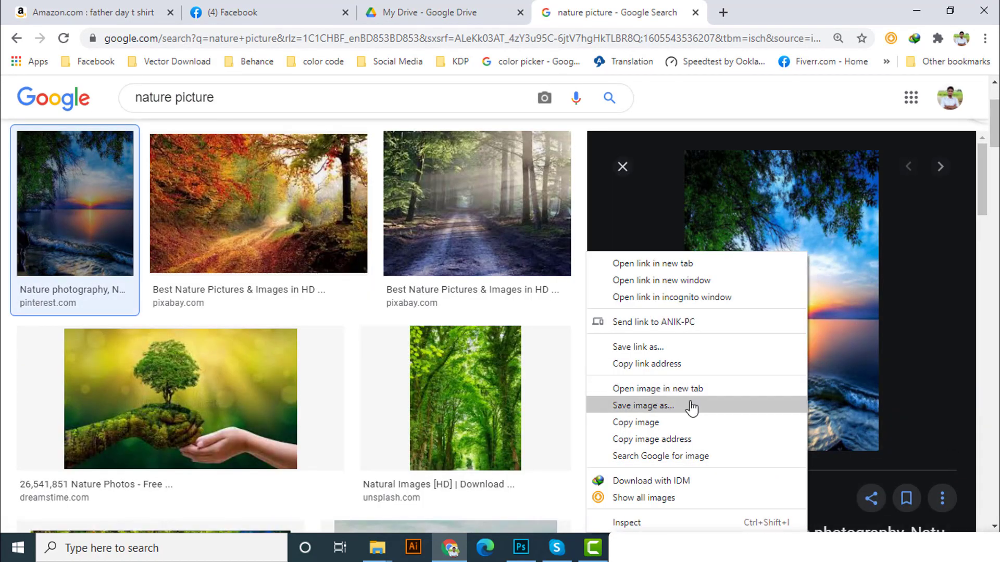
left_click(692, 406)
key("Return")
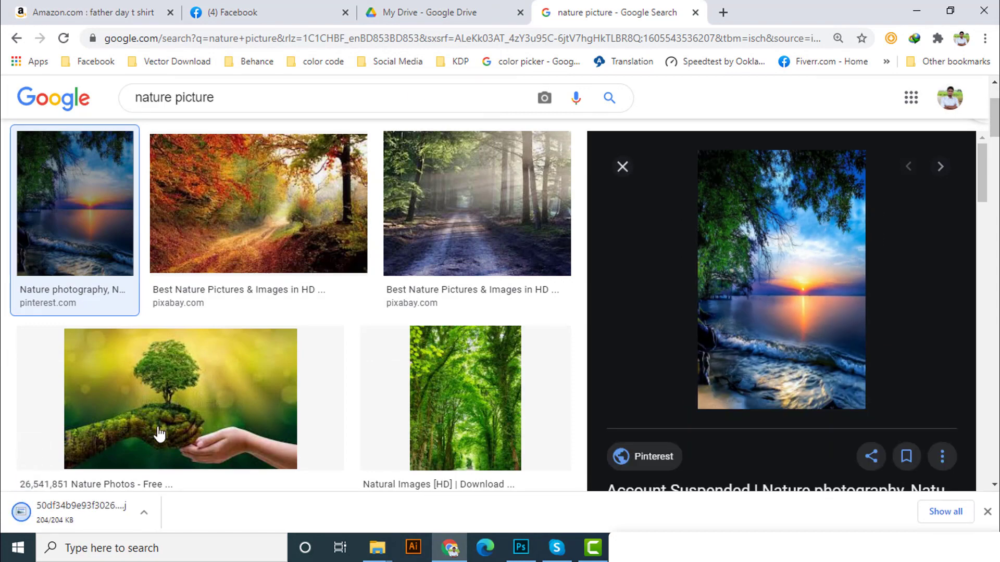
left_click_drag(86, 513, 582, 88)
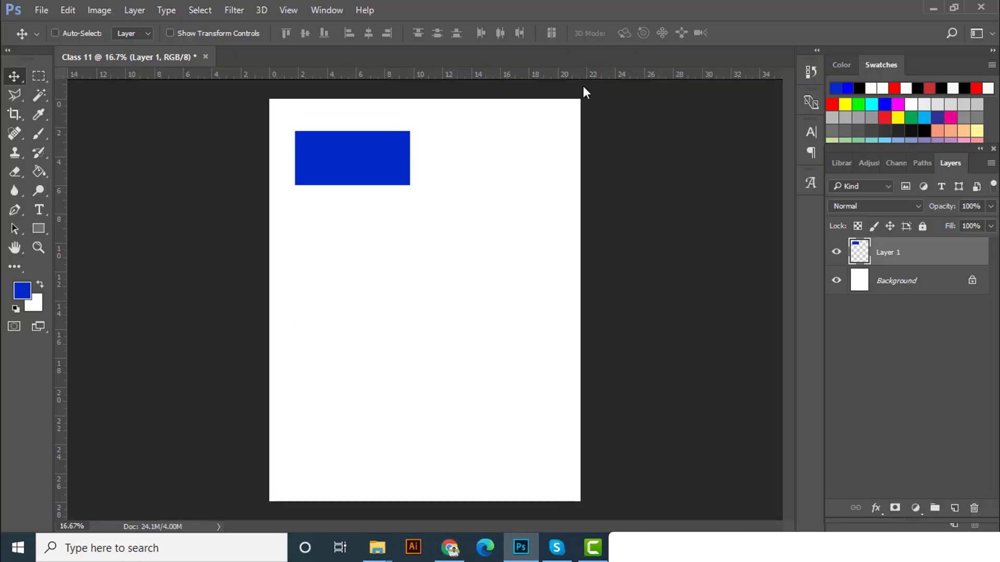
Step: Make a rectangular marquee selection over the water below the sun, unlock the Background layer, and delete the selected area
left_click(38, 76)
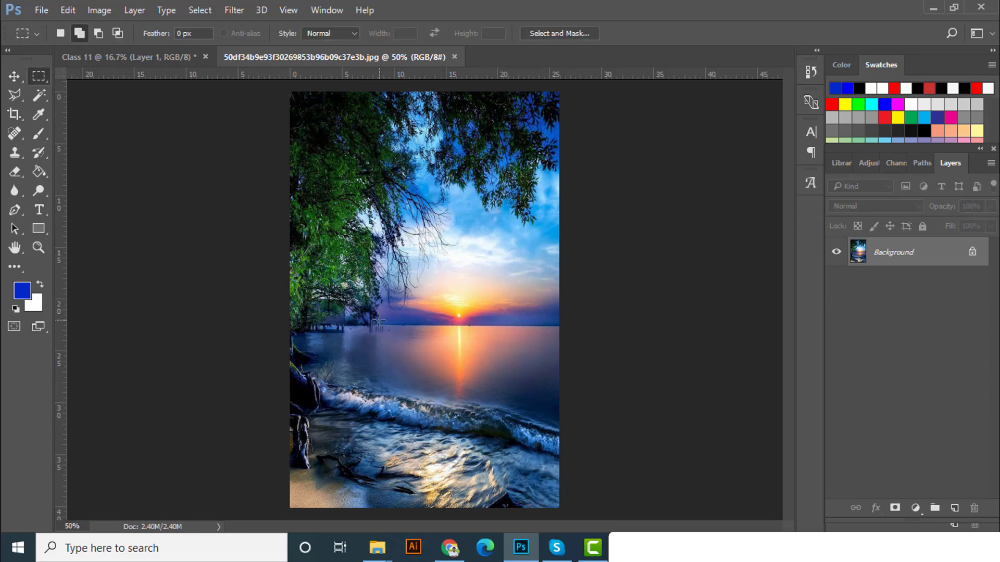
left_click_drag(380, 320, 573, 374)
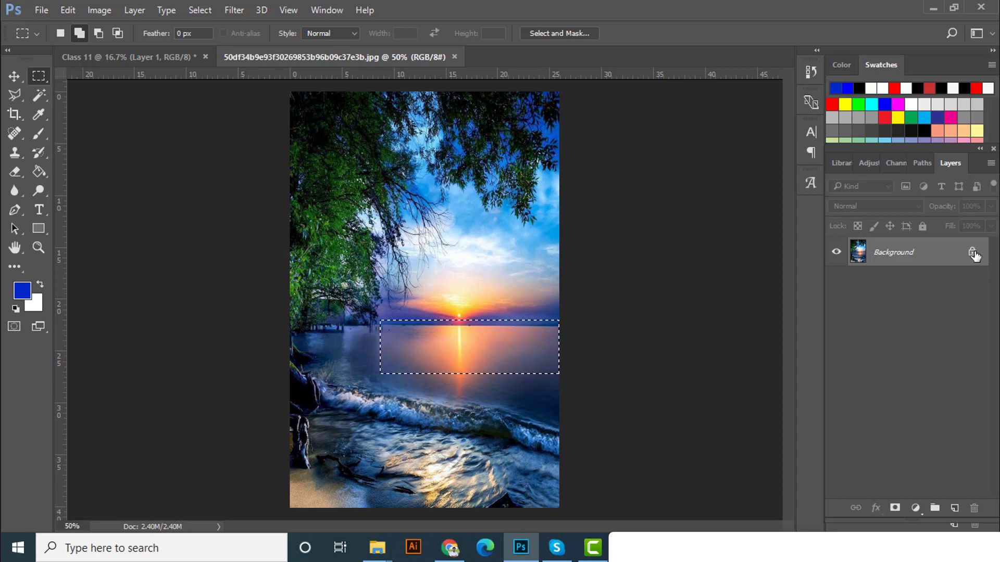
left_click(972, 253)
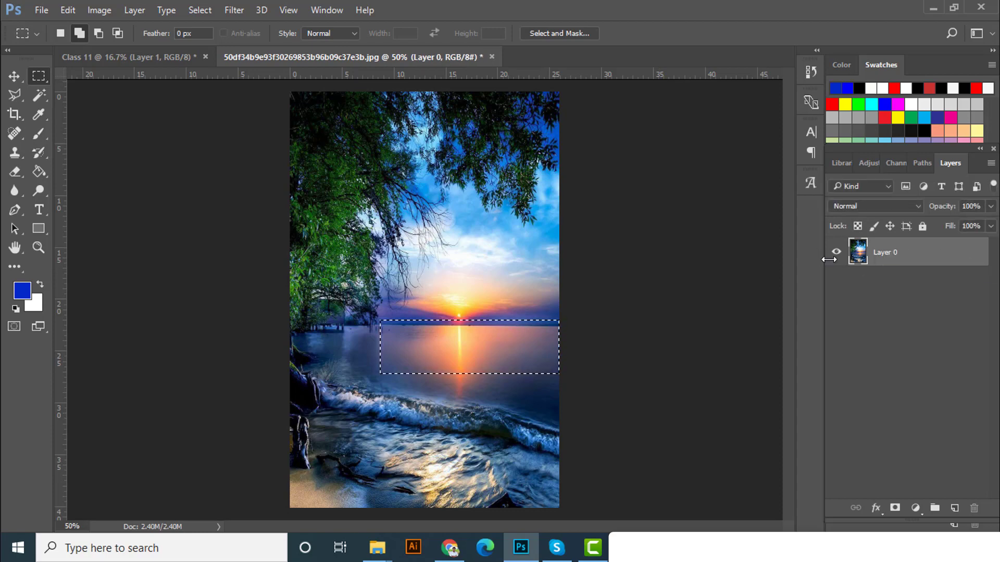
key("Delete")
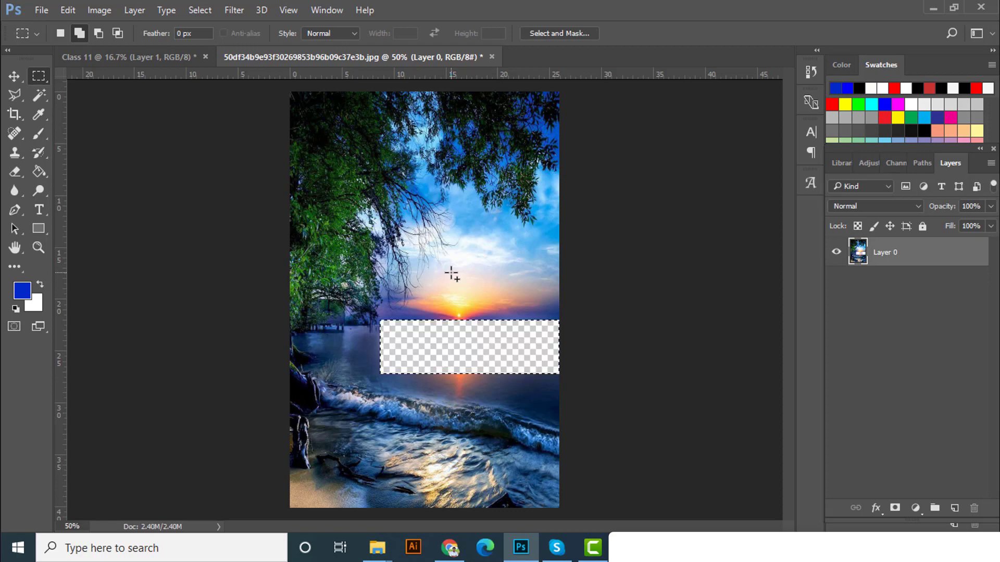
Step: Undo the deletion in the sunset picture, clear the selection, and close the picture without saving
key("ctrl+d")
left_click(480, 290)
key("ctrl+alt+z")
key("ctrl+alt+z")
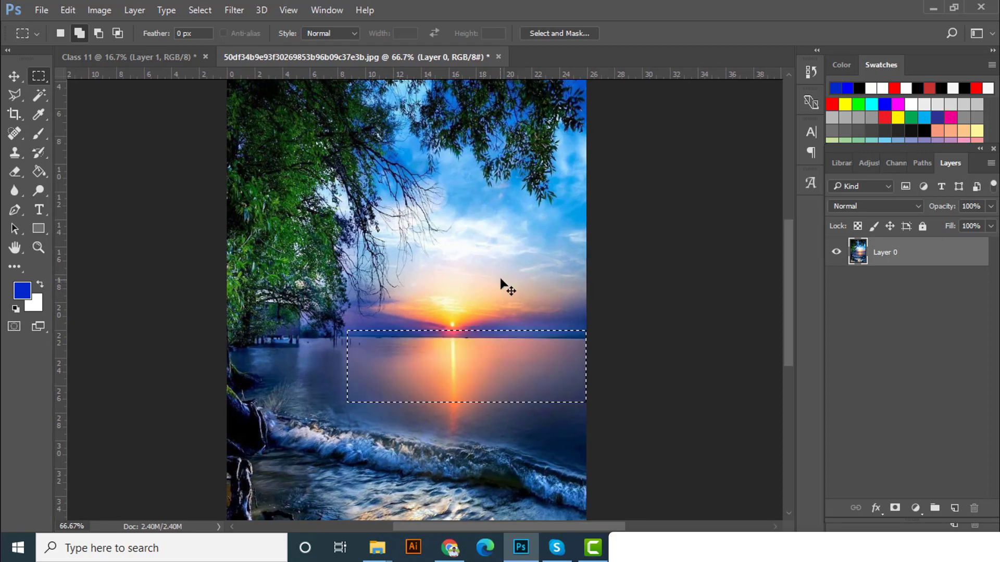
key("ctrl+d")
key("ctrl+w")
left_click(503, 229)
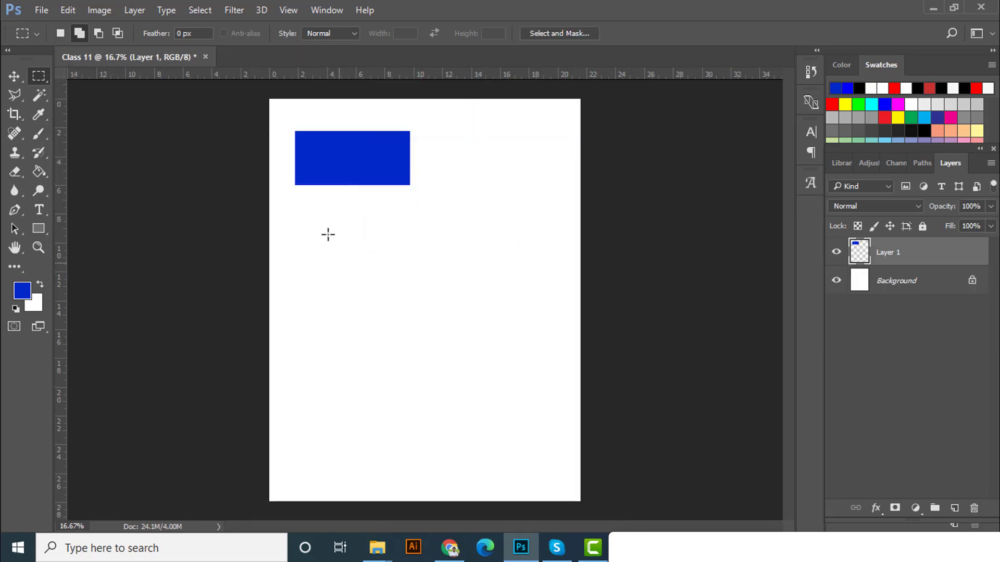
Step: Make a square marquee selection below the blue rectangle and fill it with red on a new layer using the Paint Bucket
left_click_drag(353, 276, 383, 307)
left_click(955, 509)
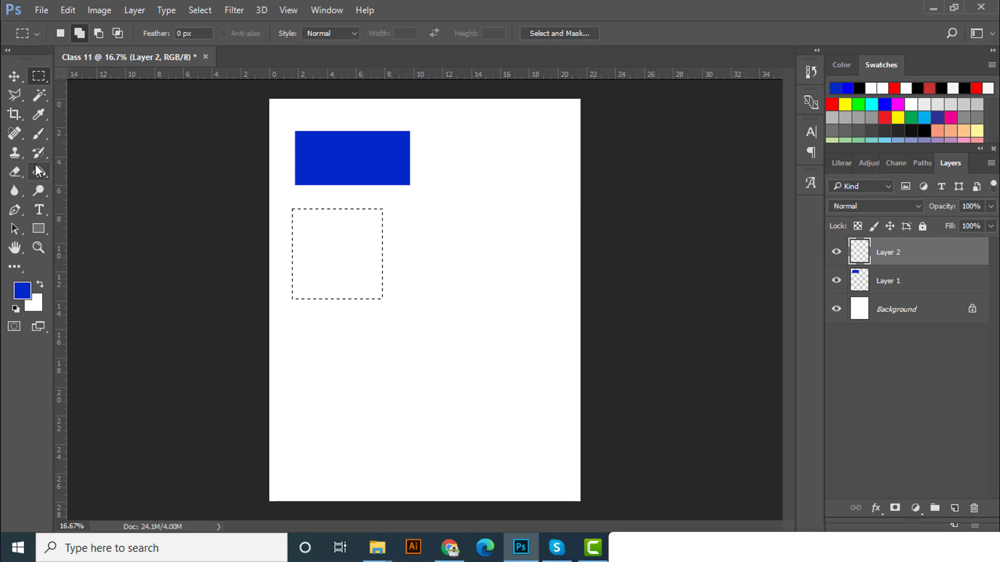
left_click(39, 171)
left_click(895, 87)
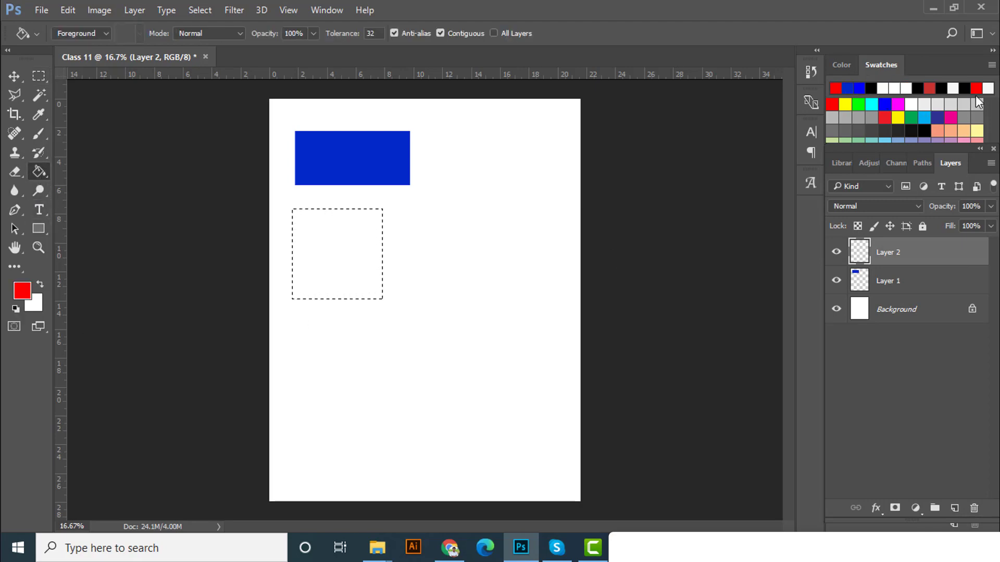
left_click(321, 248)
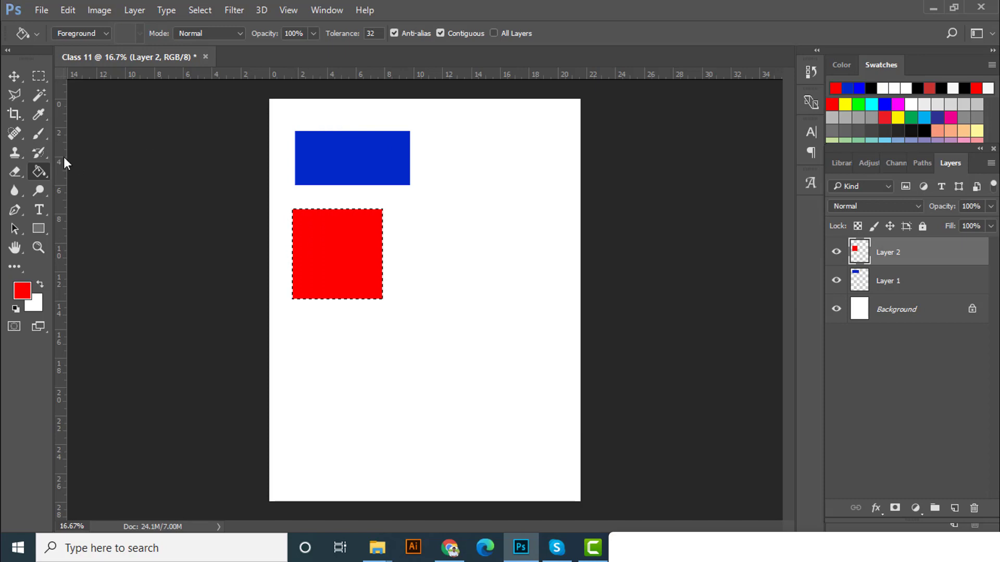
Step: Add a tall elliptical marquee selection beside the red square, fill it with red on a new layer, and clear the selection
left_click(45, 79)
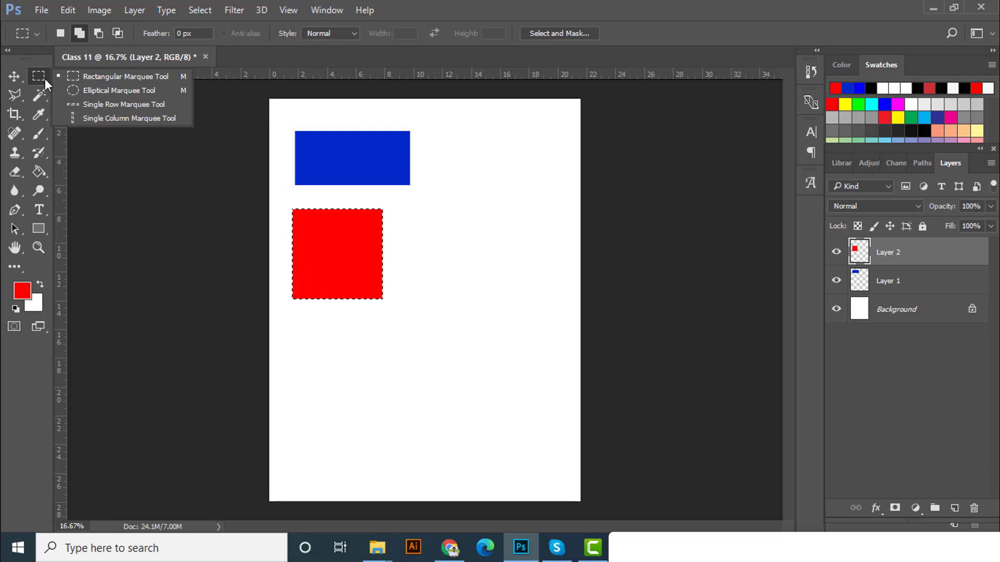
left_click(132, 90)
left_click_drag(430, 259, 489, 402)
left_click(955, 509)
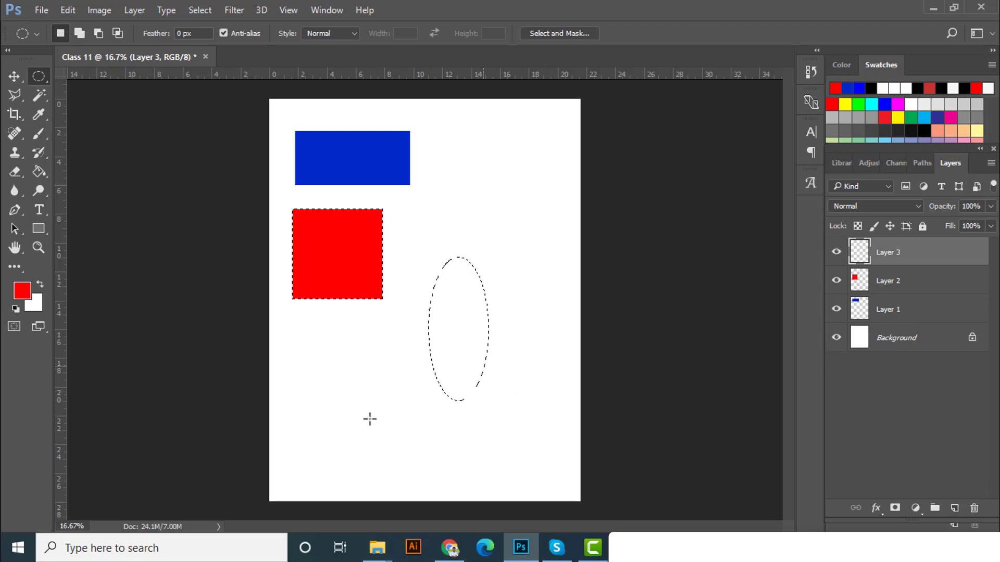
left_click(38, 171)
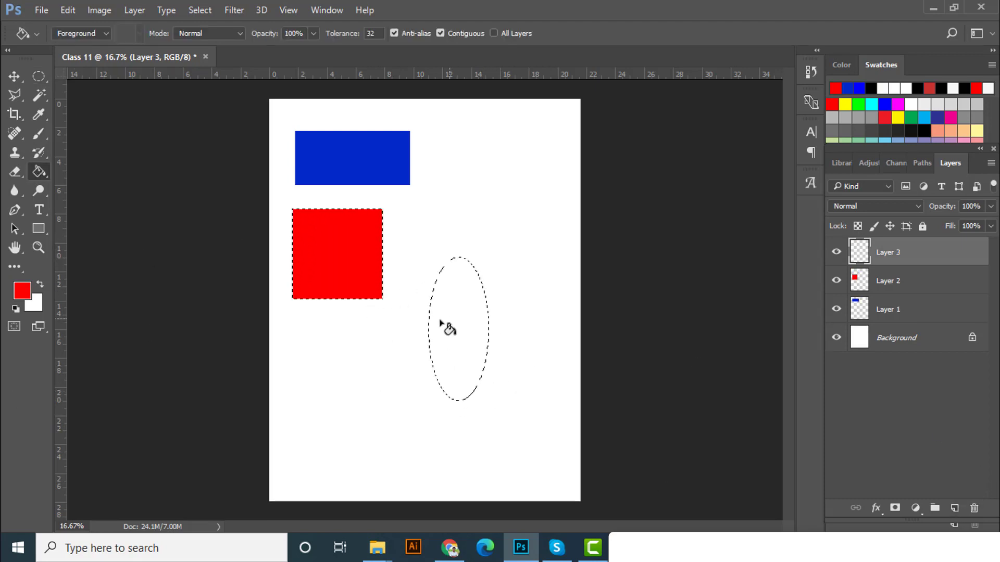
left_click(448, 328)
key("ctrl+d")
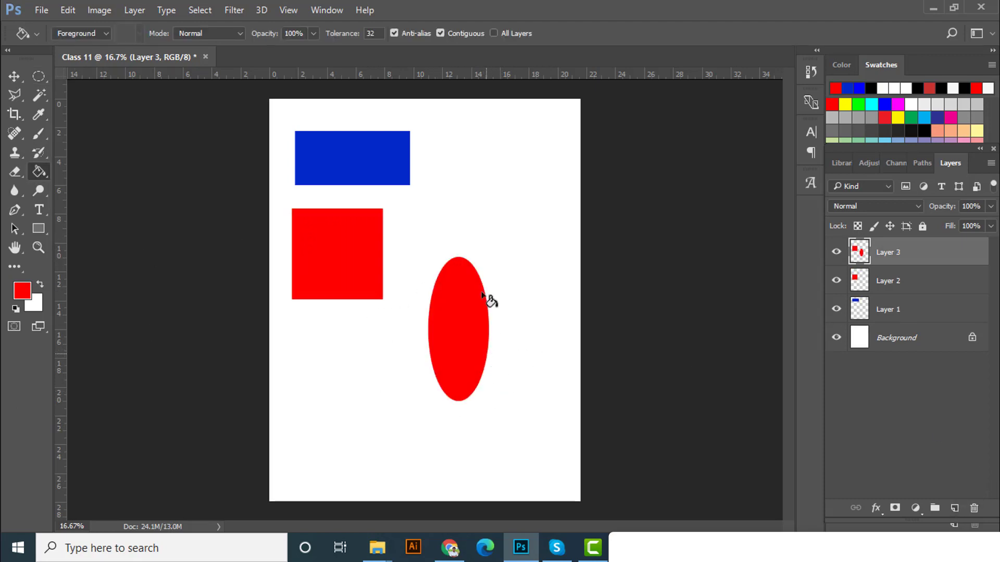
Step: Try the Single Row and Single Column Marquee tools on the lower page and clear their selections
right_click(38, 76)
left_click(116, 105)
left_click(285, 368)
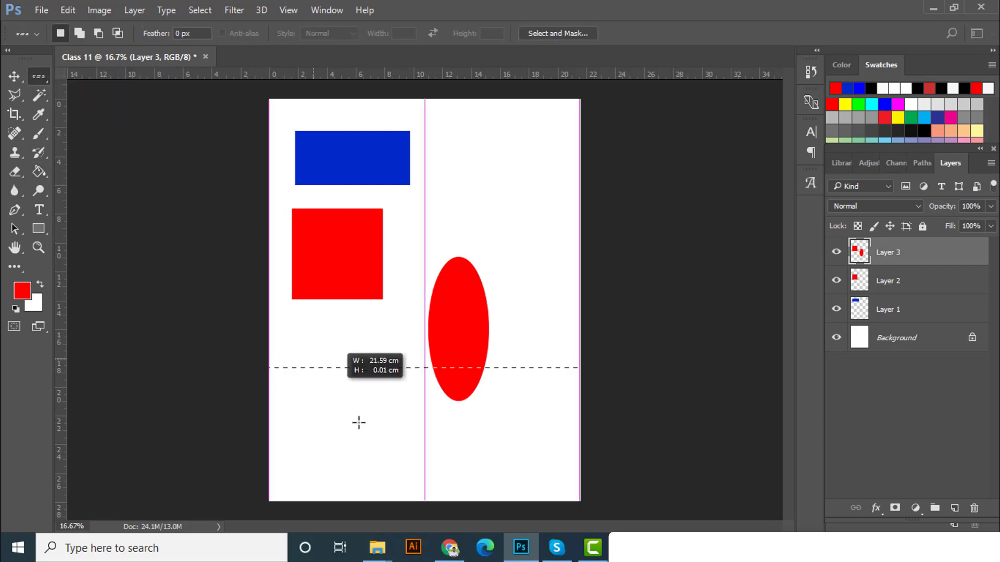
left_click_drag(359, 423, 378, 447)
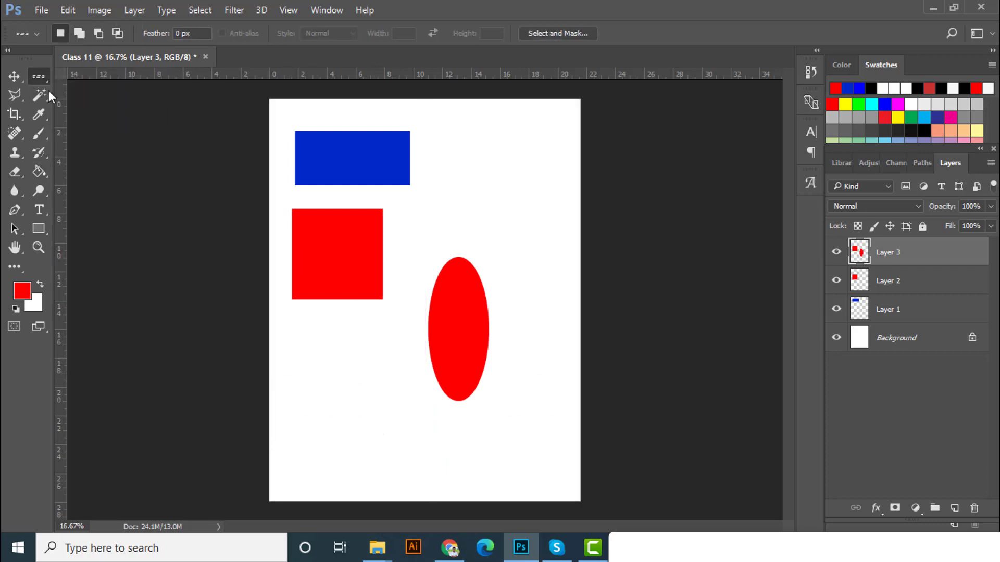
right_click(40, 76)
left_click(95, 119)
left_click_drag(361, 358, 403, 425)
key("ctrl+d")
Step: Activate the Move tool, check the class 11 topic list in the Word course module, and return to Photoshop
left_click(16, 78)
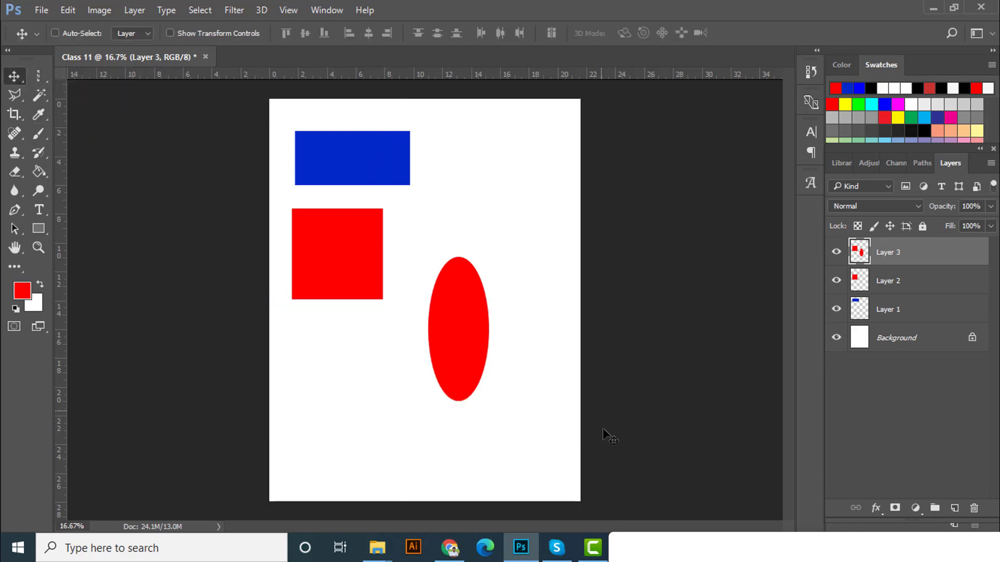
key("alt+Tab")
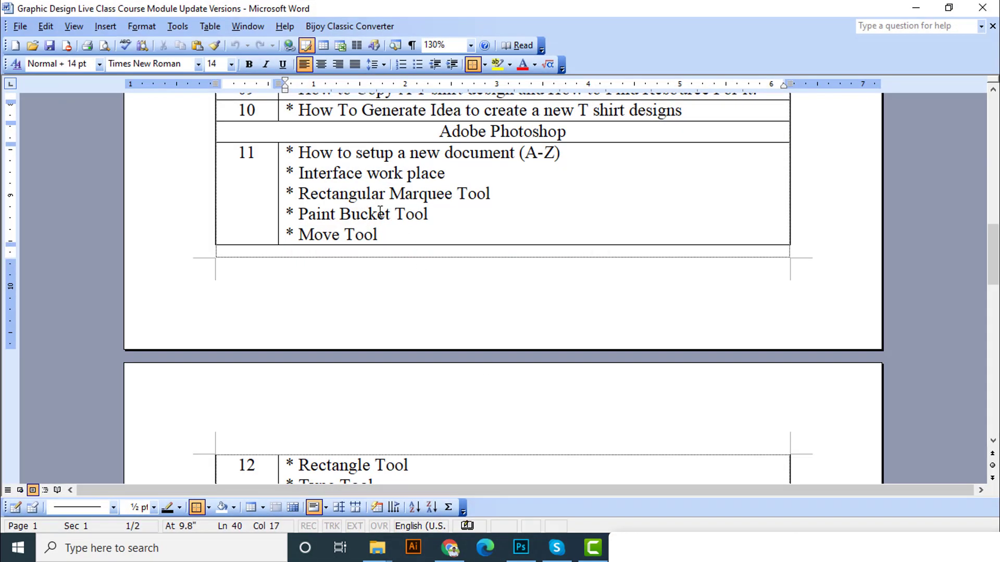
scroll(379, 235, "down", 1)
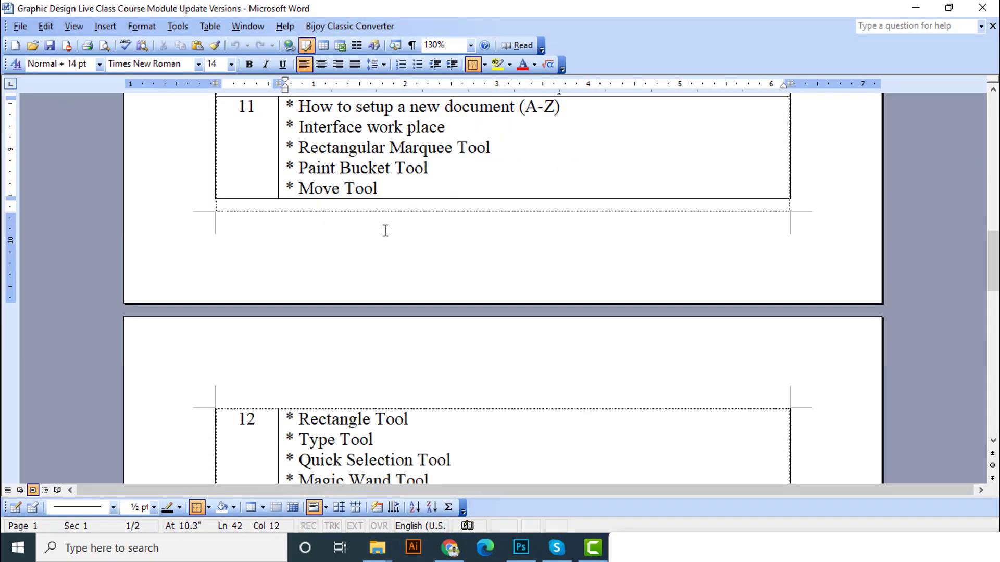
left_click(378, 188)
left_click(916, 6)
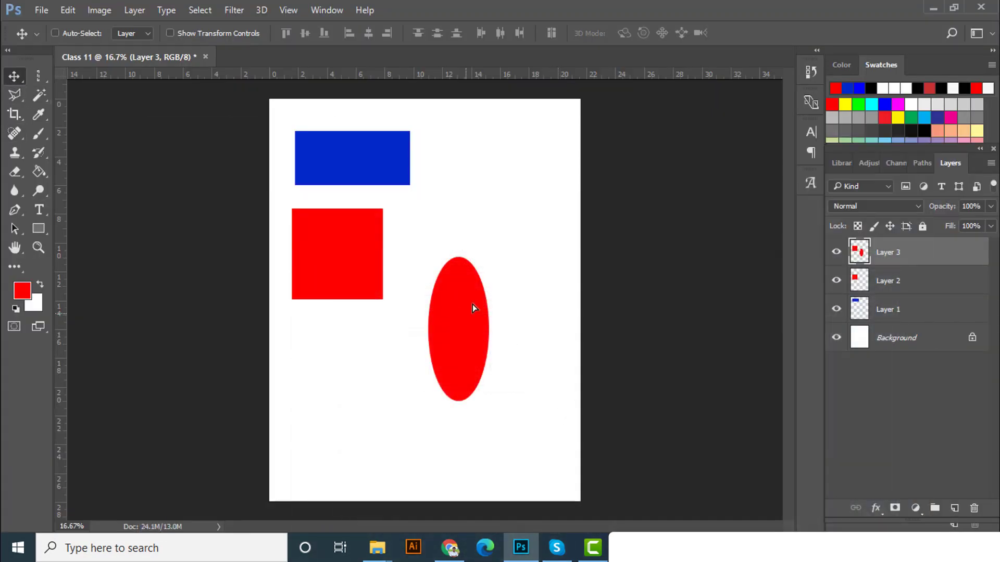
Step: Move Layer 3's red shapes down toward the page's bottom edge and the blue rectangle down to overlap the lower red square
left_click_drag(473, 306, 494, 414)
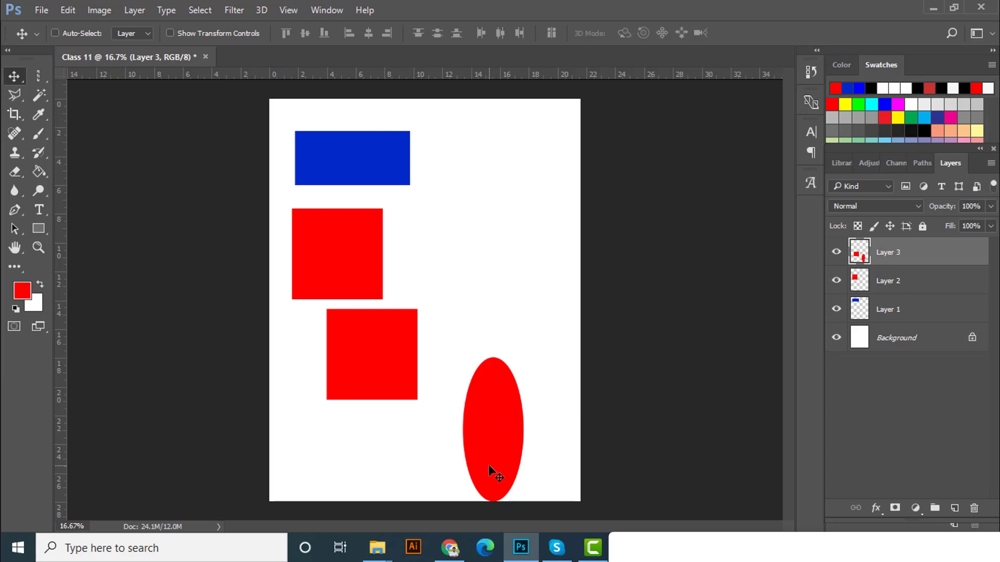
left_click_drag(504, 452, 514, 443)
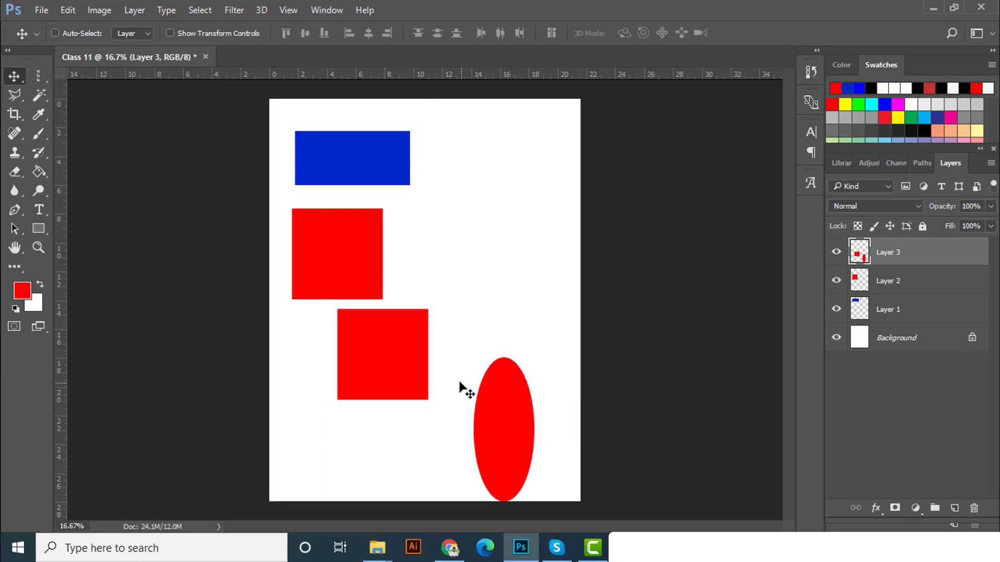
mouse_move(414, 401)
left_mouse_down()
mouse_move(403, 389)
mouse_move(412, 400)
left_mouse_up()
left_click(386, 168, "ctrl")
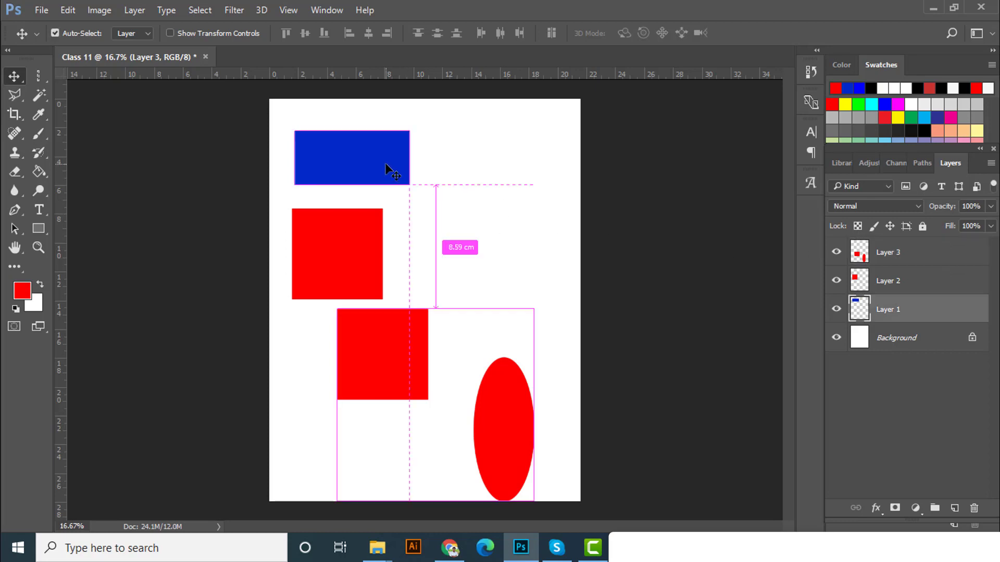
left_click_drag(383, 168, 439, 343)
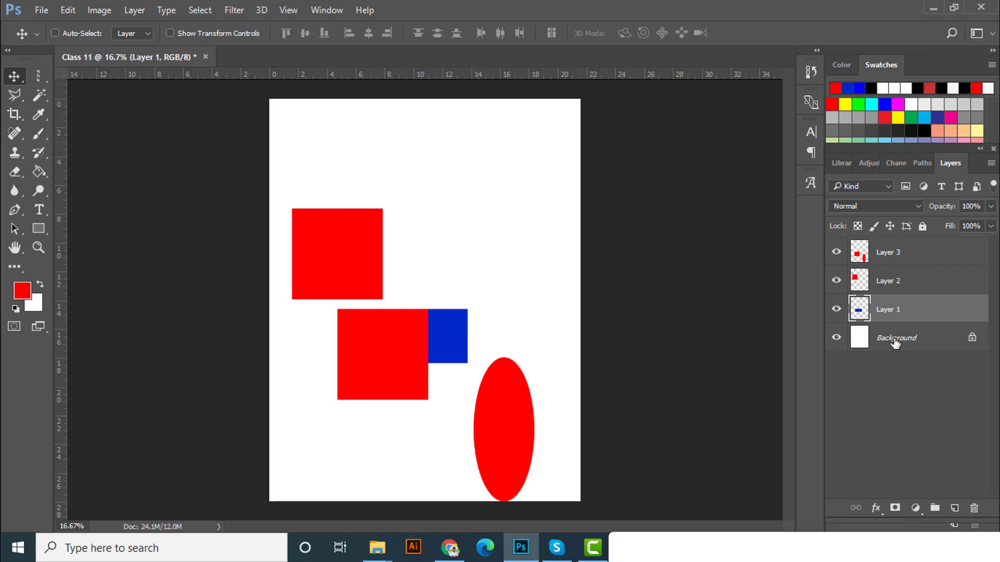
Step: Bring Layer 1 to the top of the layer stack, and lower it again between Layer 3 and Layer 2
left_click_drag(892, 312, 896, 250)
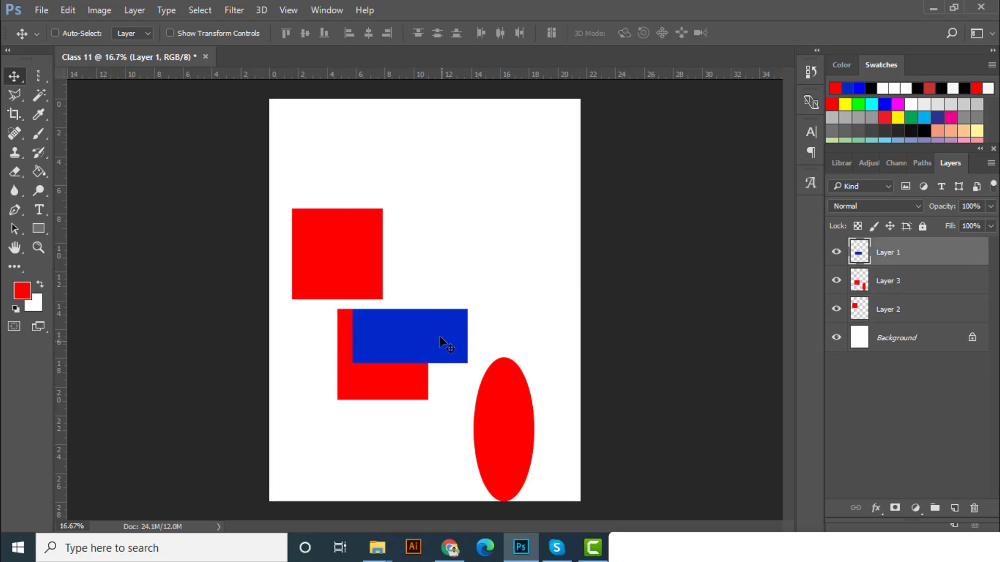
left_click_drag(442, 342, 446, 344)
left_click_drag(916, 263, 915, 296)
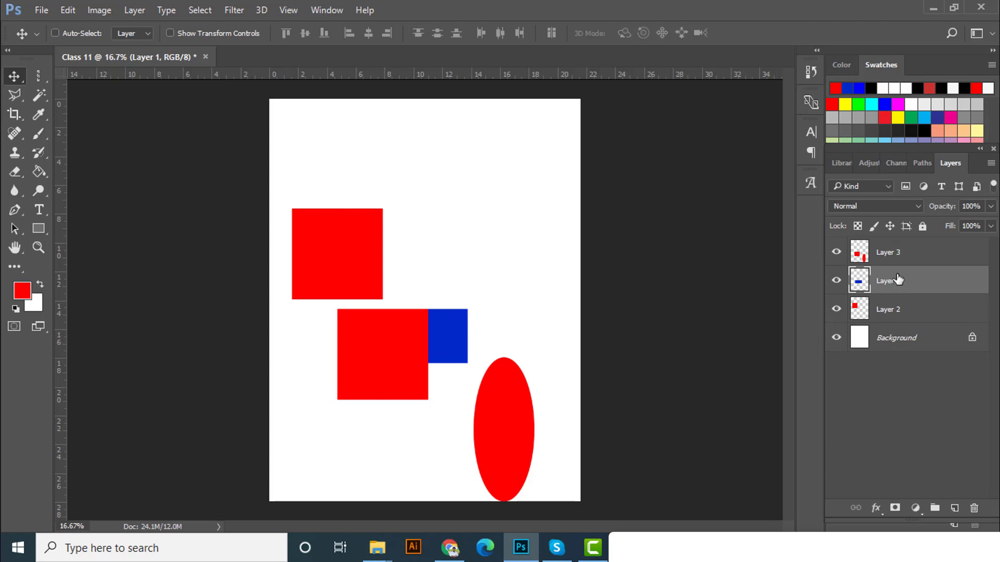
left_click(894, 254)
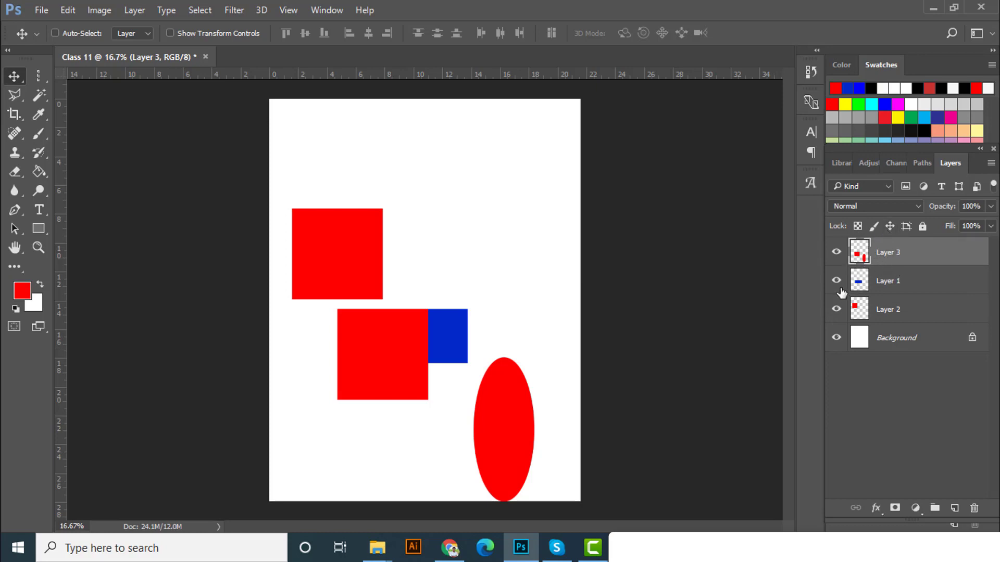
left_click_drag(894, 281, 916, 291)
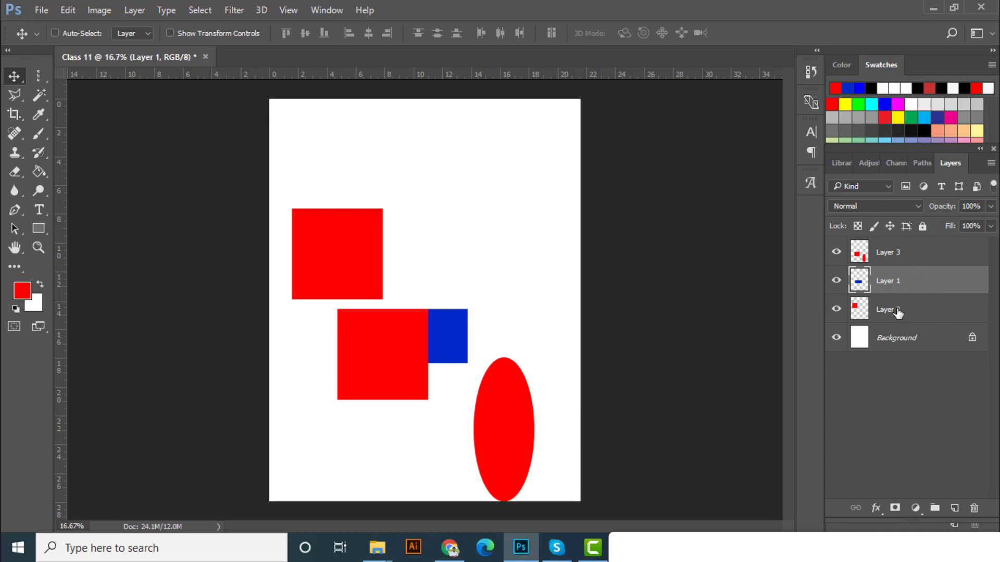
Step: Delete Layer 3 and undo the deletion
left_click(885, 262)
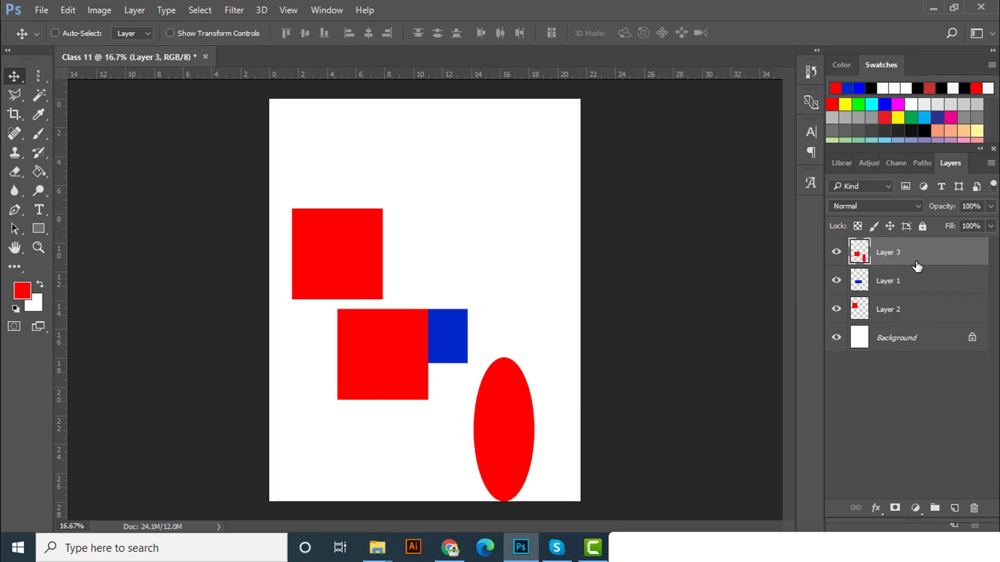
right_click(924, 254)
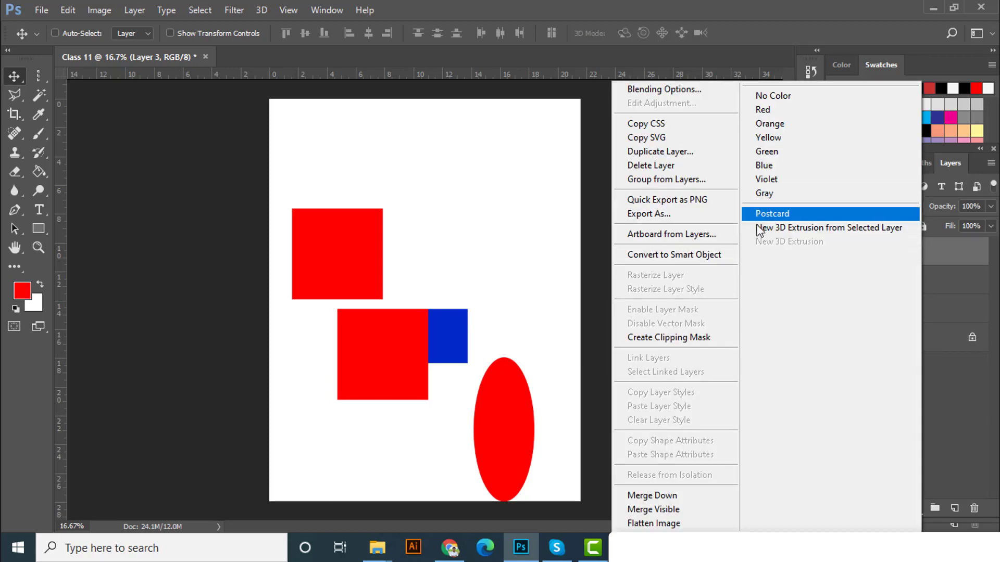
left_click(702, 168)
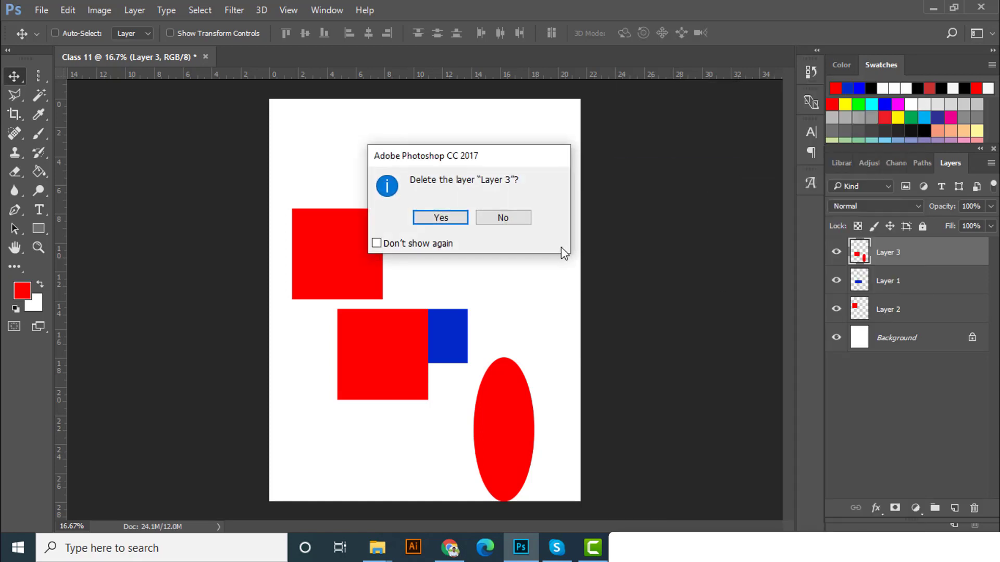
left_click(436, 219)
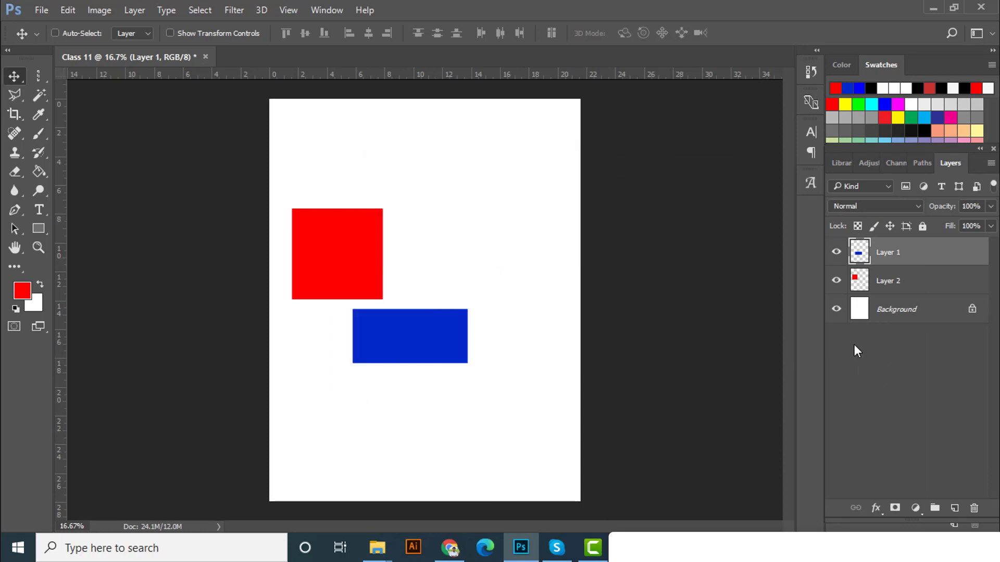
key("ctrl+z")
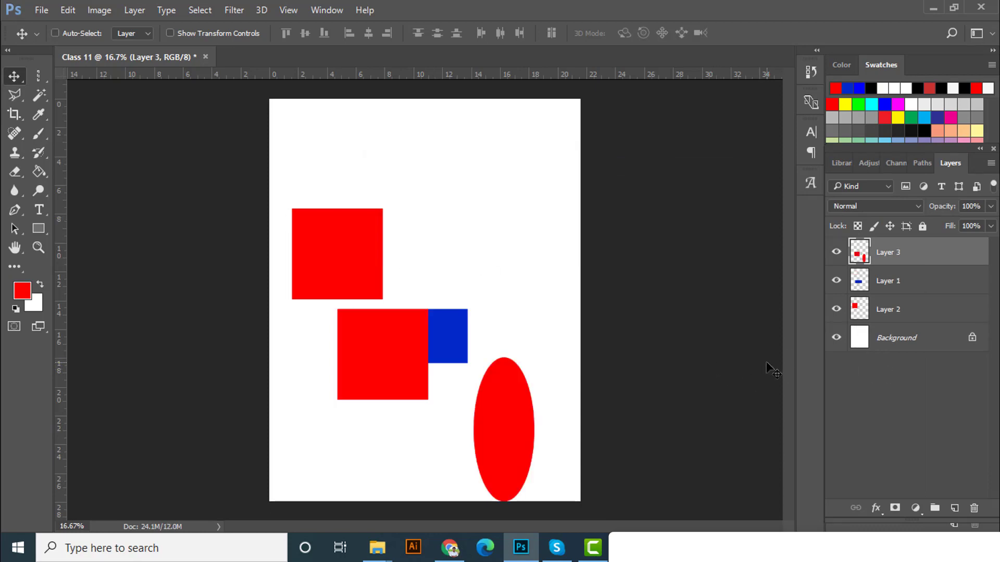
left_click(68, 10)
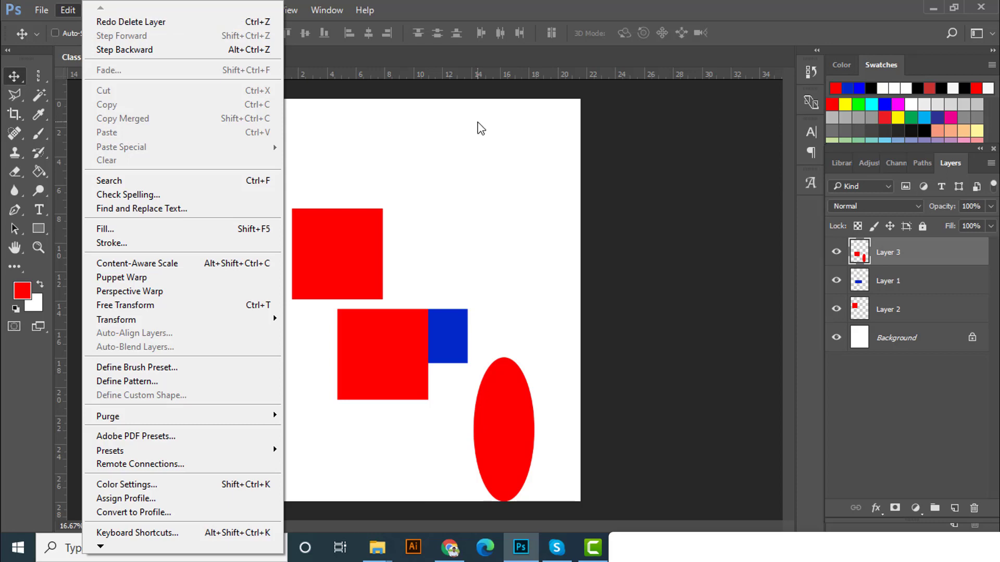
left_click(759, 233)
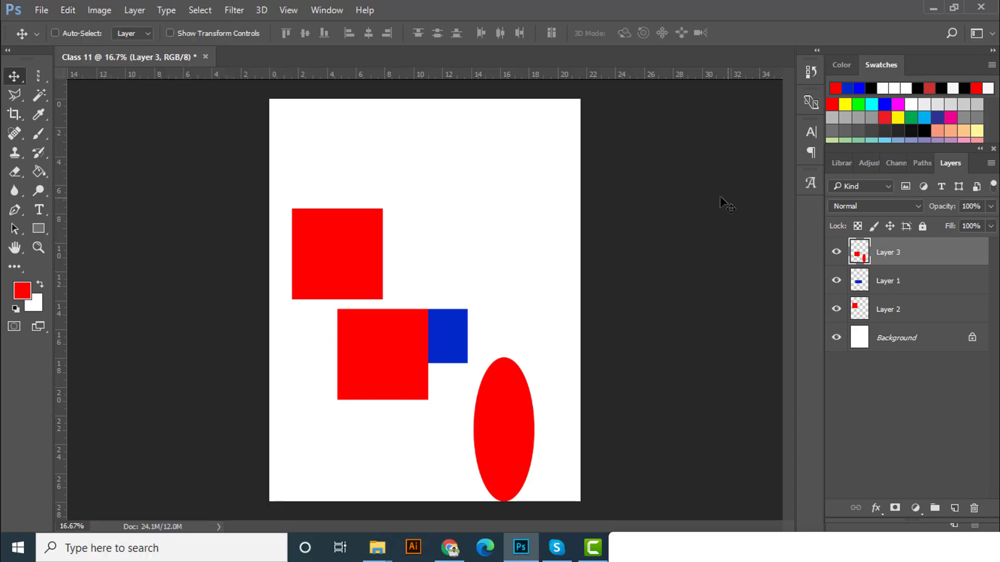
Step: Hide Layer 3 and show it again, twice in a row, to demonstrate layer visibility
left_click(836, 252)
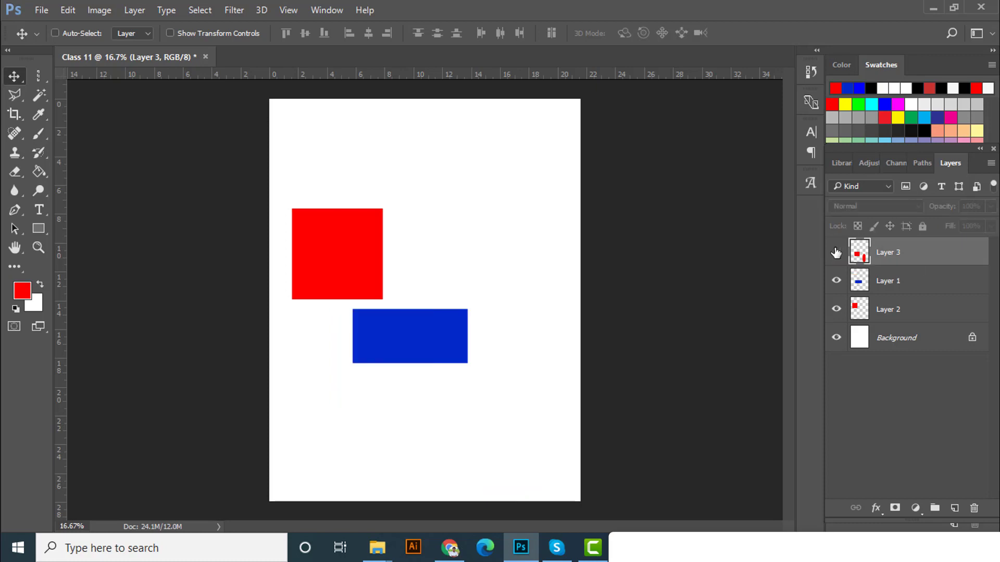
left_click(836, 252)
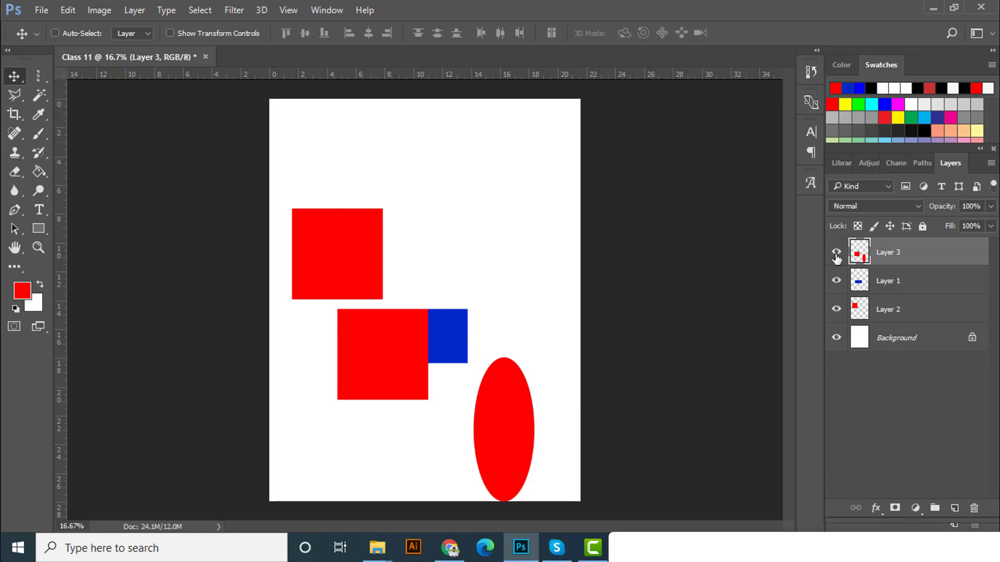
left_click(836, 252)
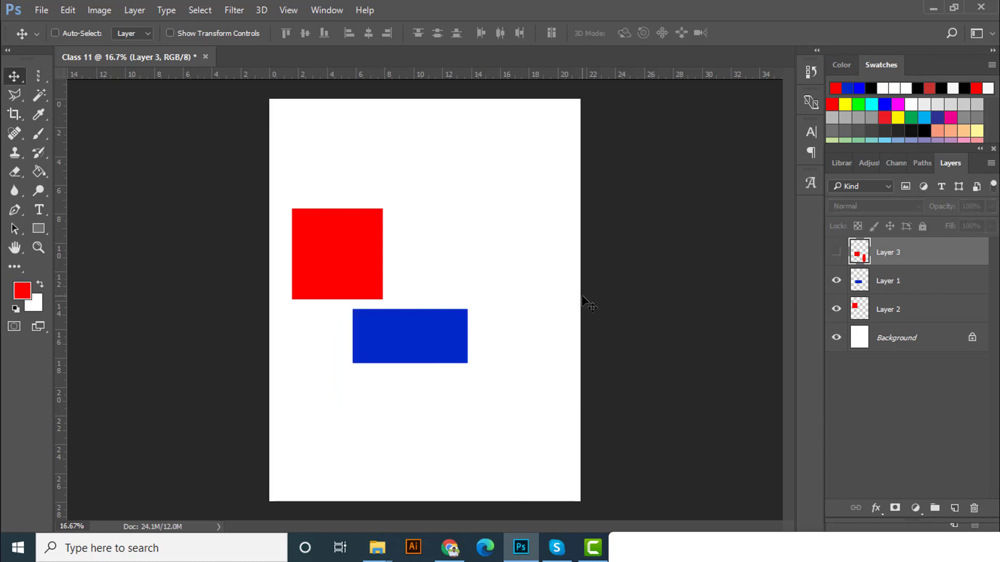
left_click(836, 252)
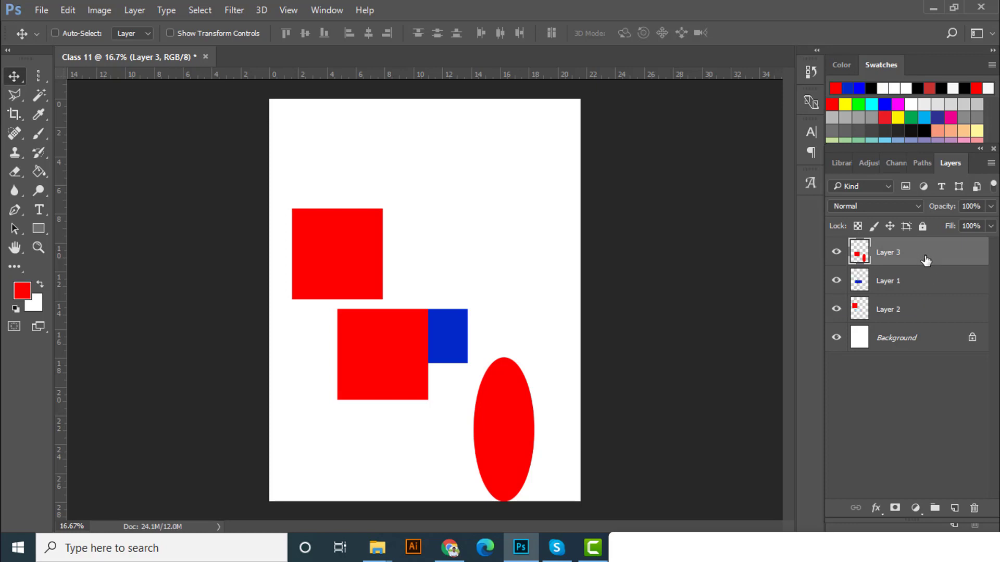
Step: Delete Layer 3, which holds the lower red square and the red ellipse
left_click_drag(928, 260, 974, 508)
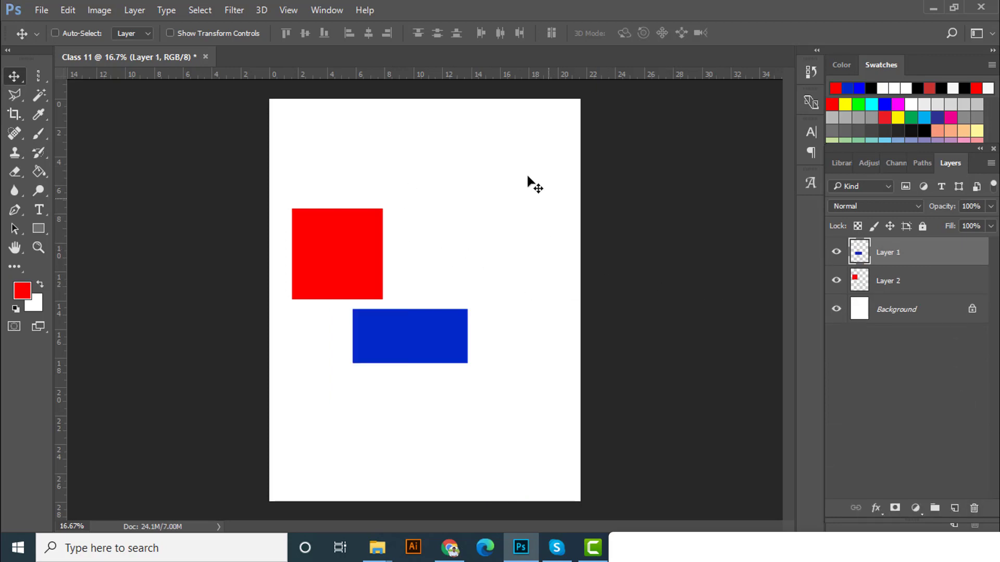